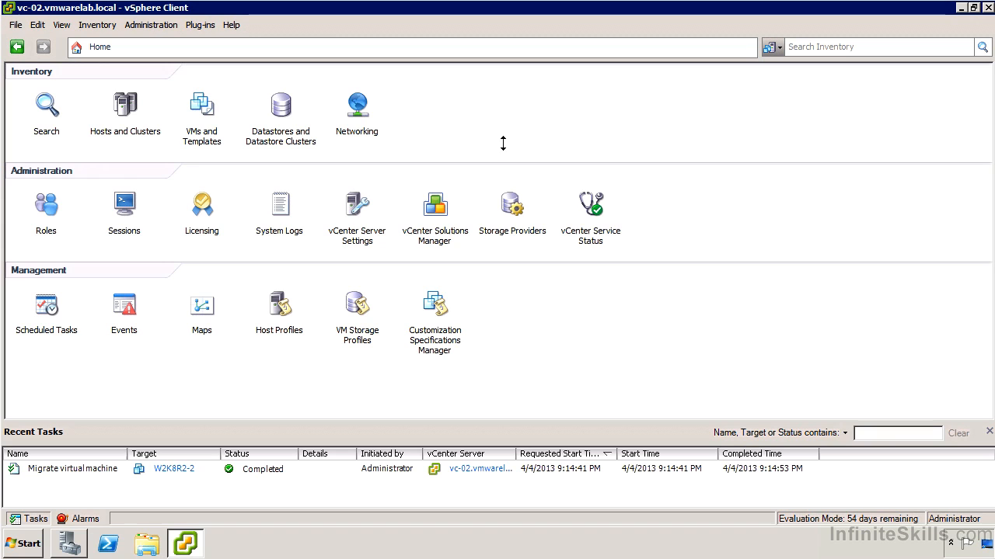
Open the Roles administration page and view the usage of the Read-only, Administrator and Virtual machine power user (sample) roles.
{"action": "left_click", "coordinate": [47, 206]}
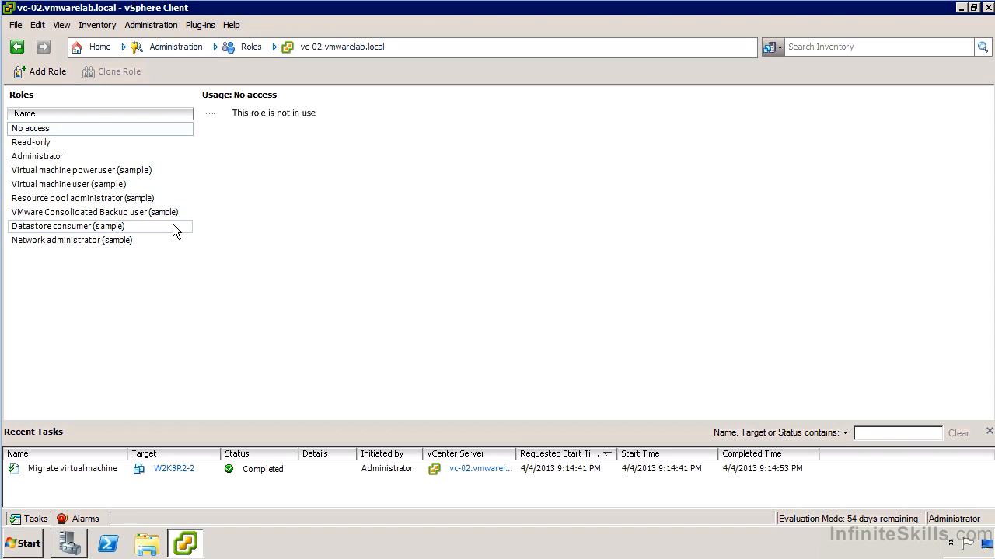
{"action": "left_click", "coordinate": [74, 146]}
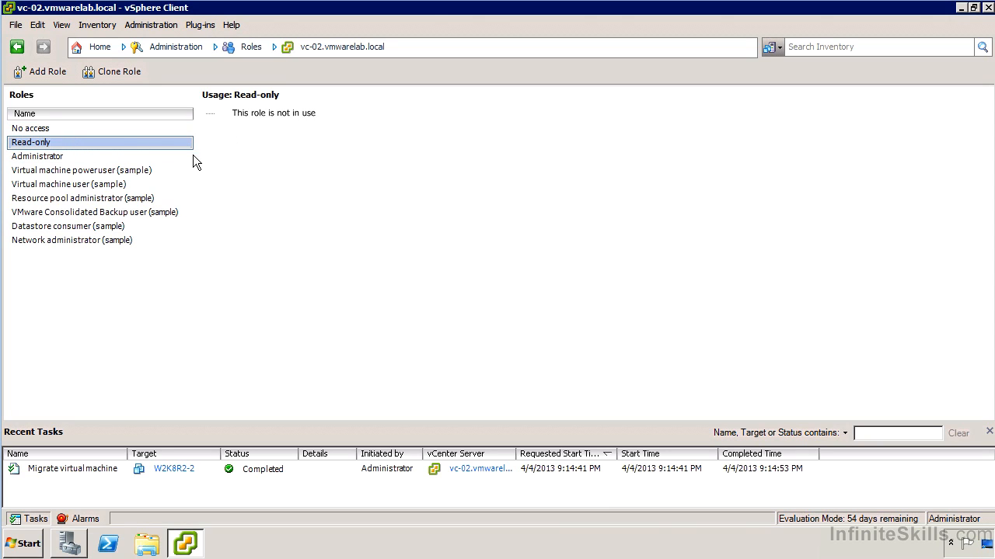
{"action": "left_click", "coordinate": [111, 158]}
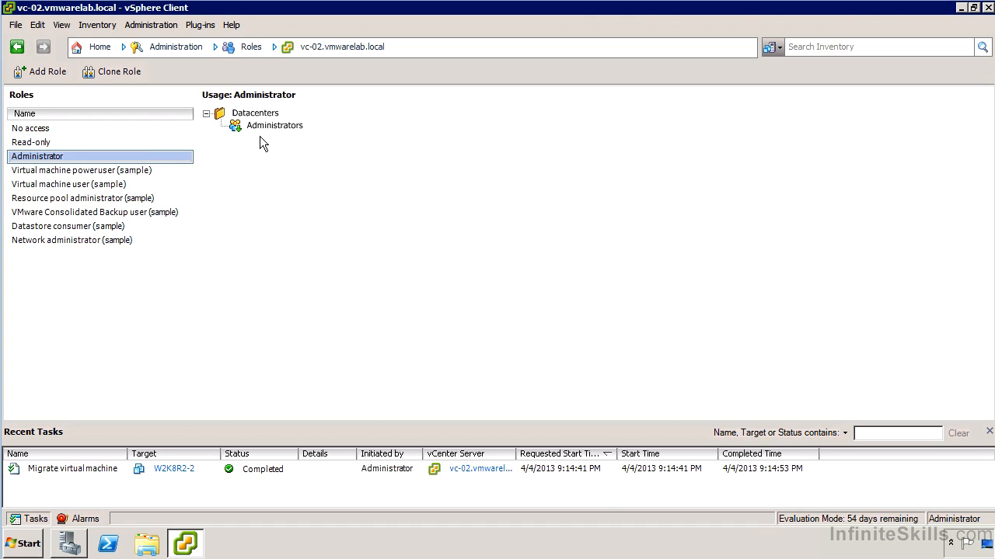
{"action": "left_click", "coordinate": [110, 172]}
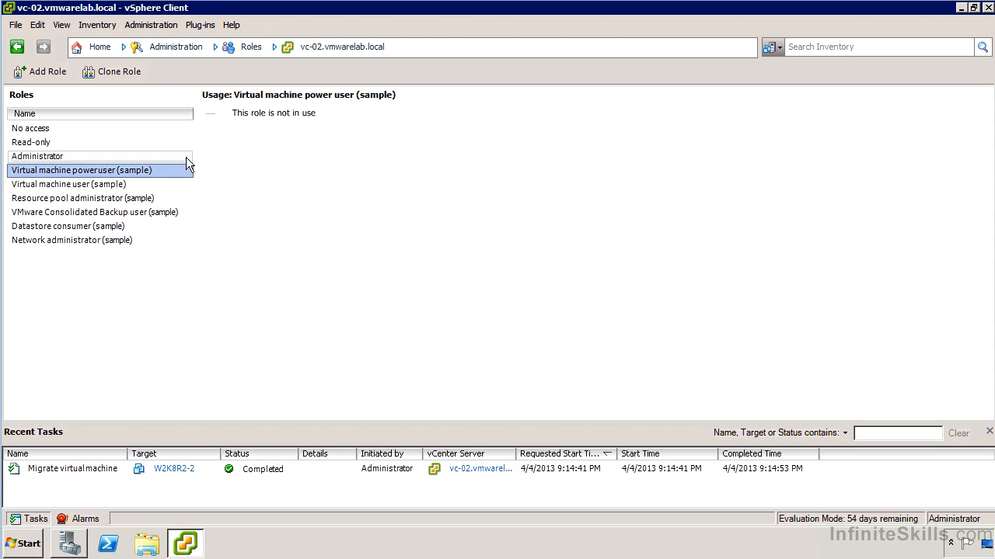
Open the Virtual machine power user (sample) role for editing to view its privileges, and close it without changes.
{"action": "right_click", "coordinate": [127, 173]}
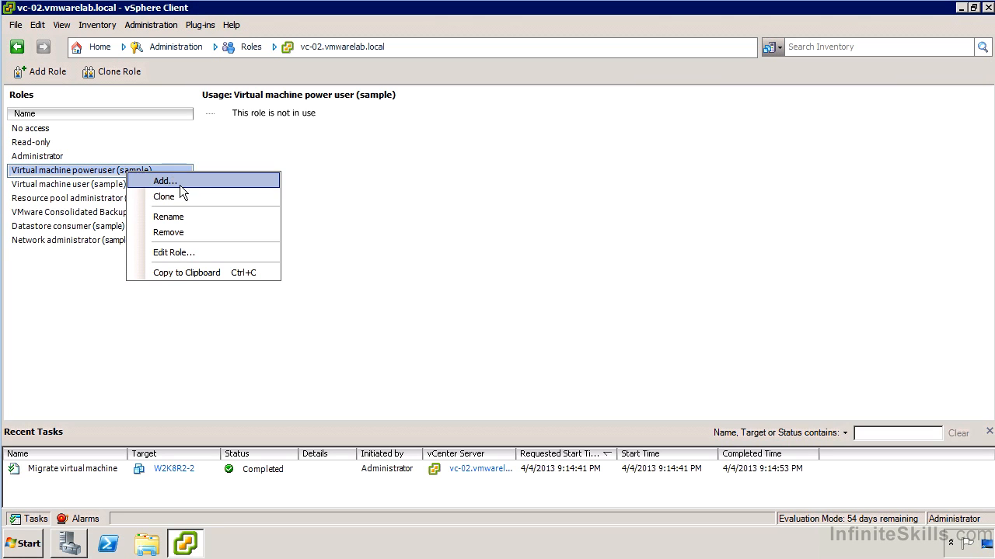
{"action": "left_click", "coordinate": [187, 254]}
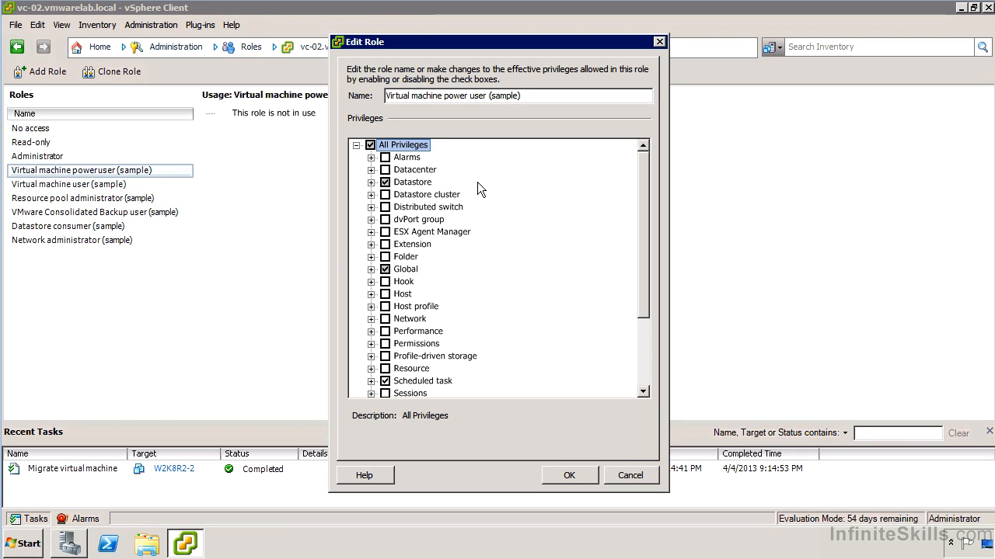
{"action": "left_click", "coordinate": [631, 475]}
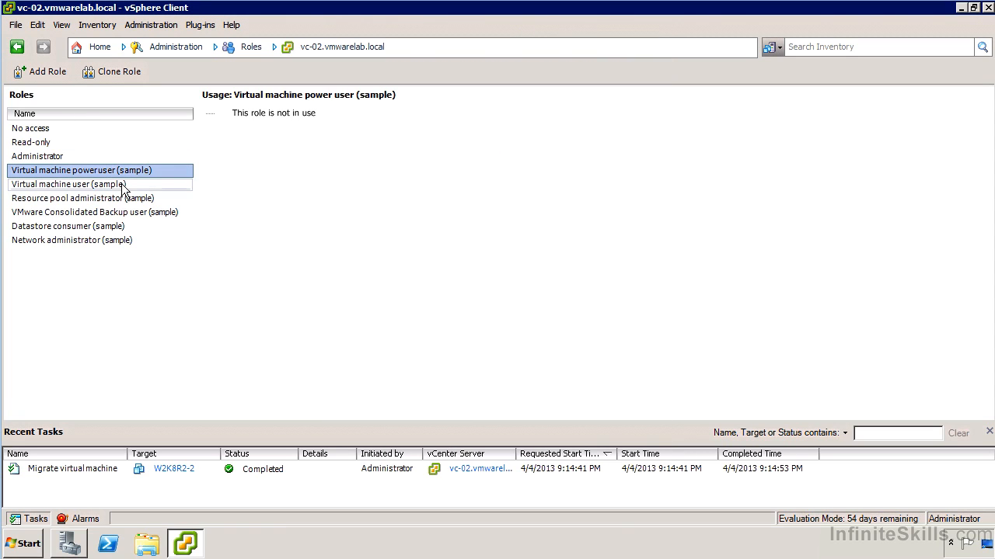
Clone the Virtual machine power user (sample) role and name the copy "Custom Power User Role".
{"action": "left_click", "coordinate": [109, 79]}
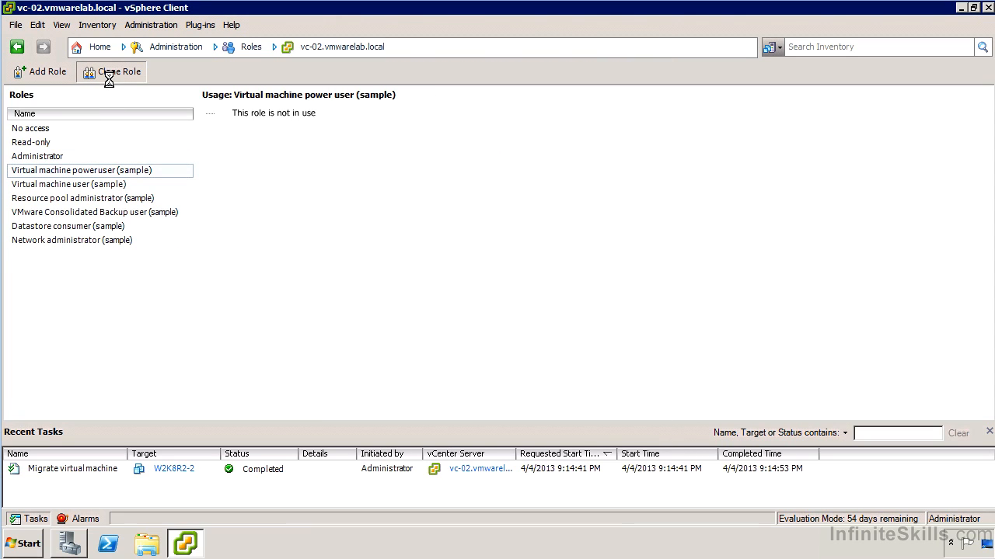
{"action": "type", "text": "Custom Power User Role"}
{"action": "key", "text": "Return"}
Open Custom Power User Role for editing and examine its Datastore, Global and Scheduled task privileges.
{"action": "right_click", "coordinate": [84, 253]}
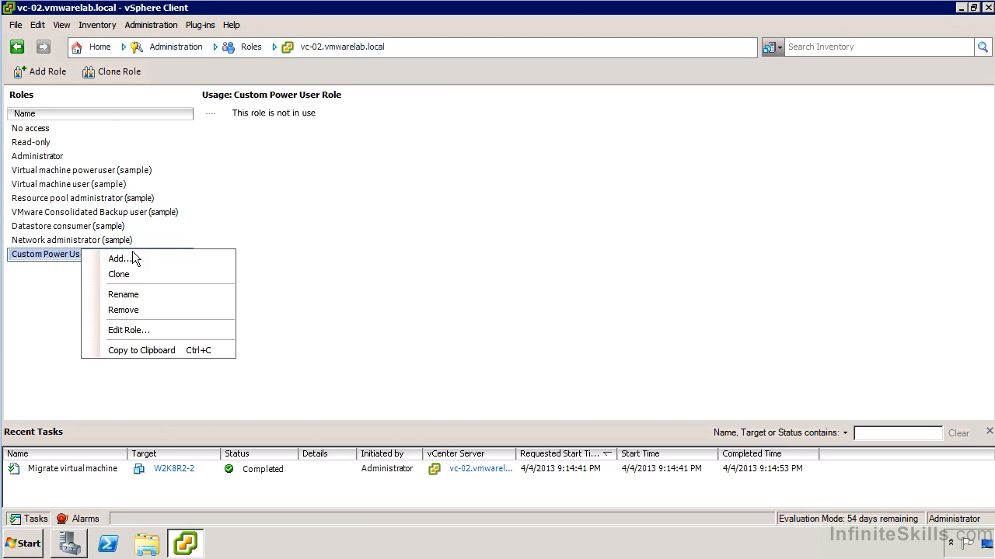
{"action": "left_click", "coordinate": [154, 331]}
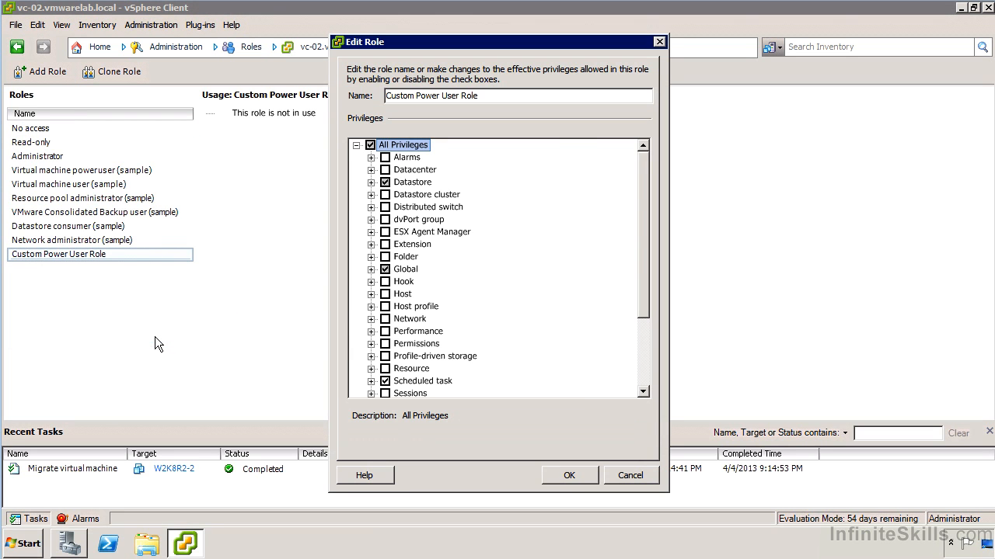
{"action": "left_click", "coordinate": [371, 182]}
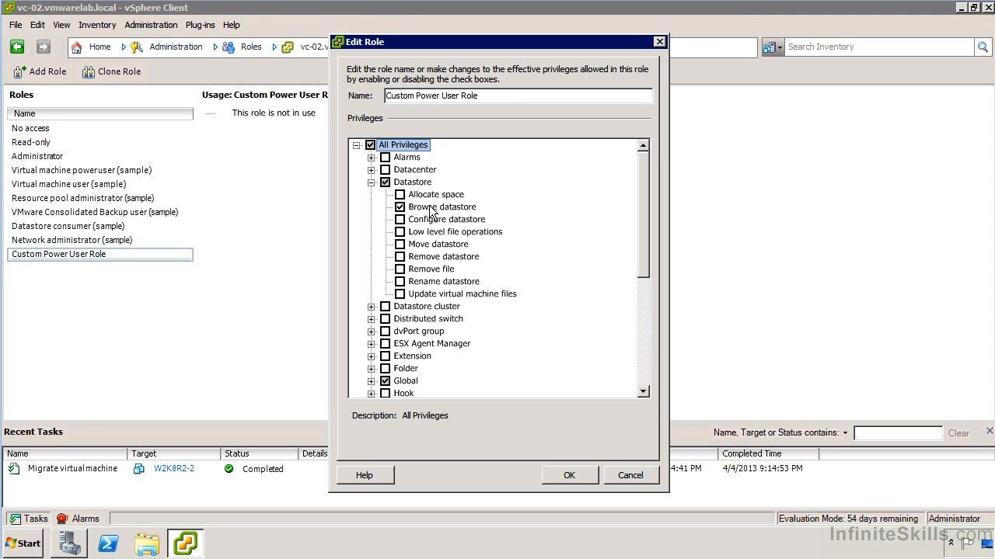
{"action": "left_click", "coordinate": [372, 380]}
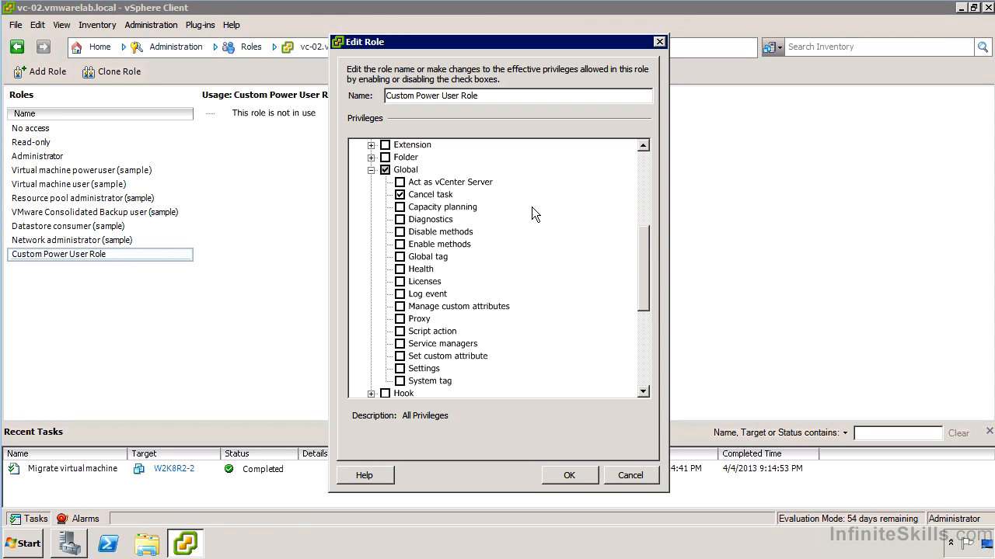
{"action": "left_click_drag", "start_coordinate": [644, 239], "coordinate": [644, 303]}
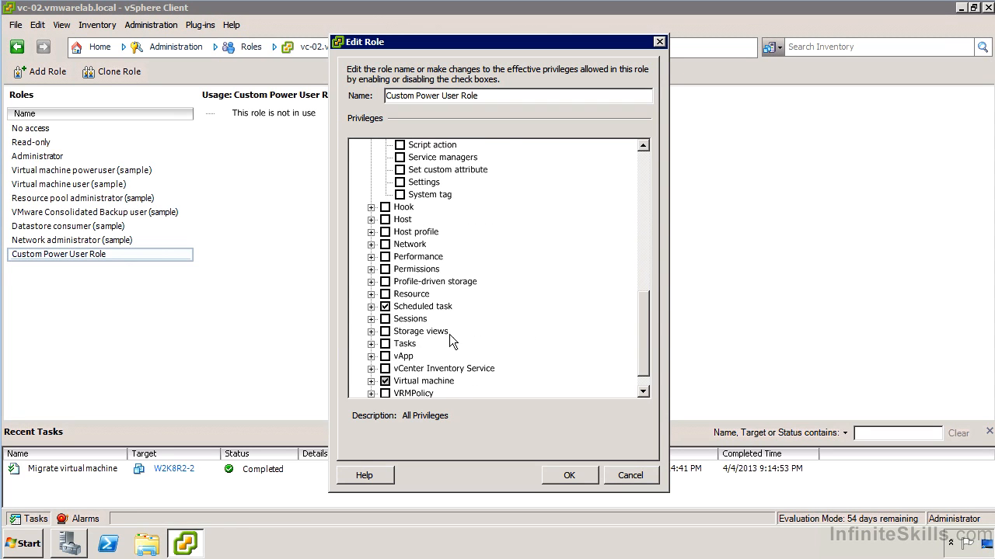
{"action": "left_click", "coordinate": [372, 307]}
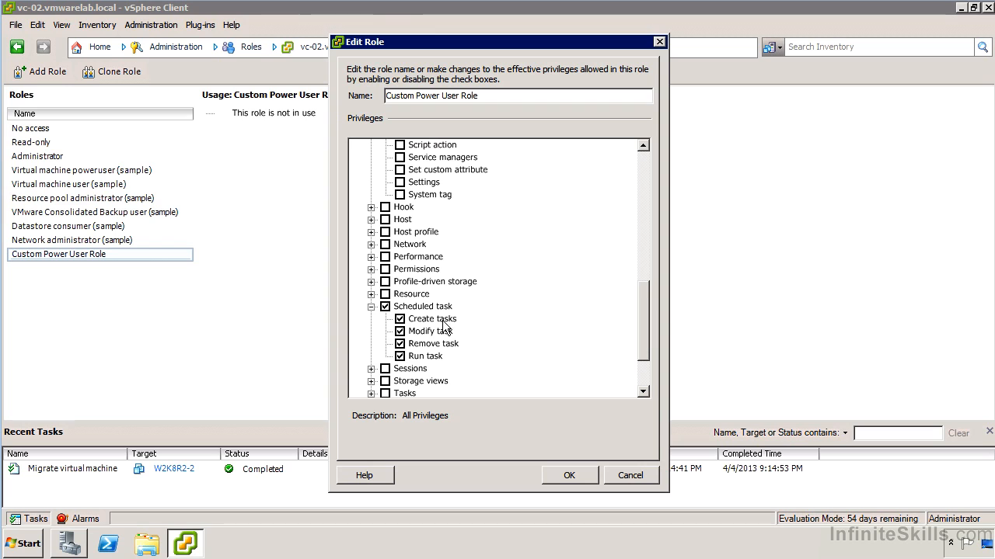
{"action": "left_click_drag", "start_coordinate": [641, 313], "coordinate": [652, 362]}
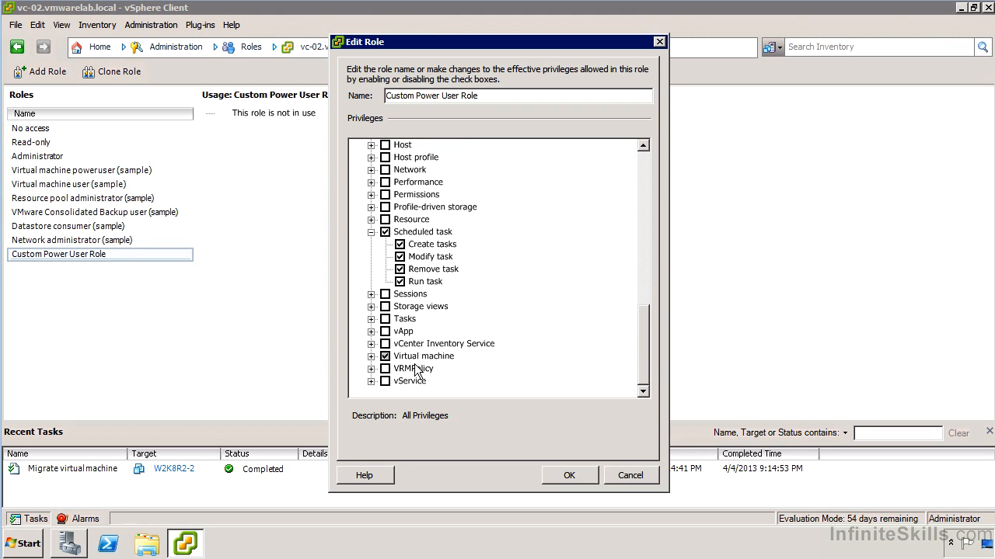
Examine the role's Virtual machine privileges under Configuration and Interaction, and accept the role as it is.
{"action": "left_click", "coordinate": [372, 356]}
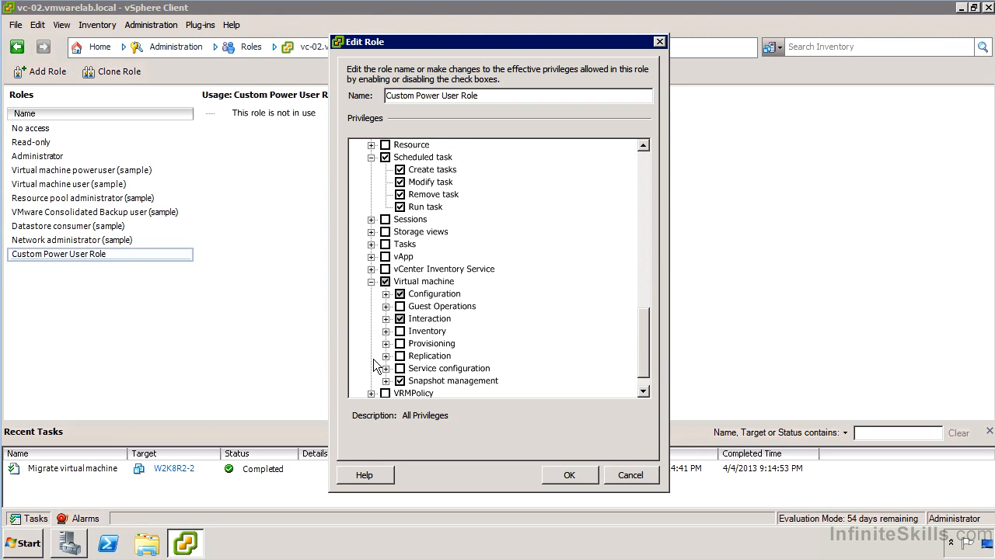
{"action": "left_click", "coordinate": [386, 293]}
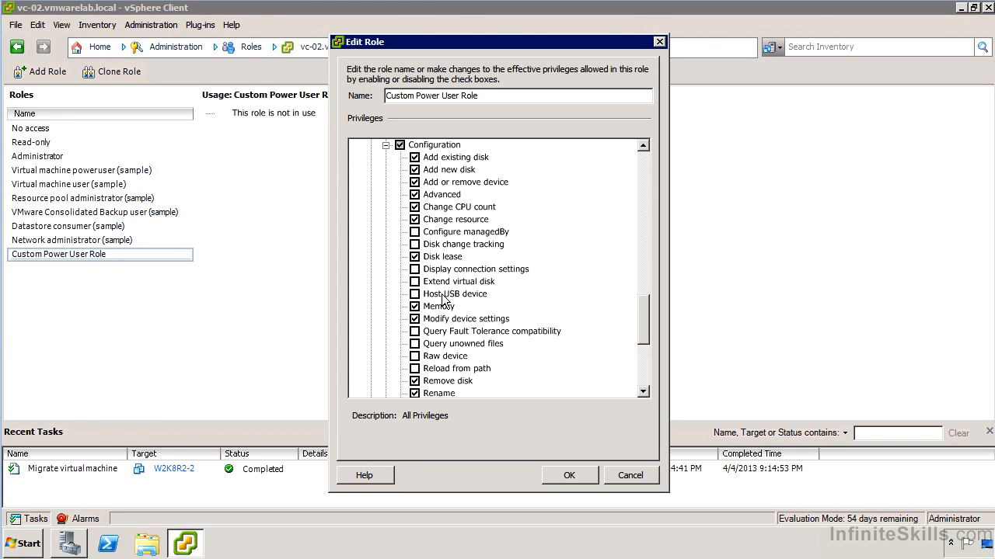
{"action": "left_click_drag", "start_coordinate": [644, 320], "coordinate": [602, 362]}
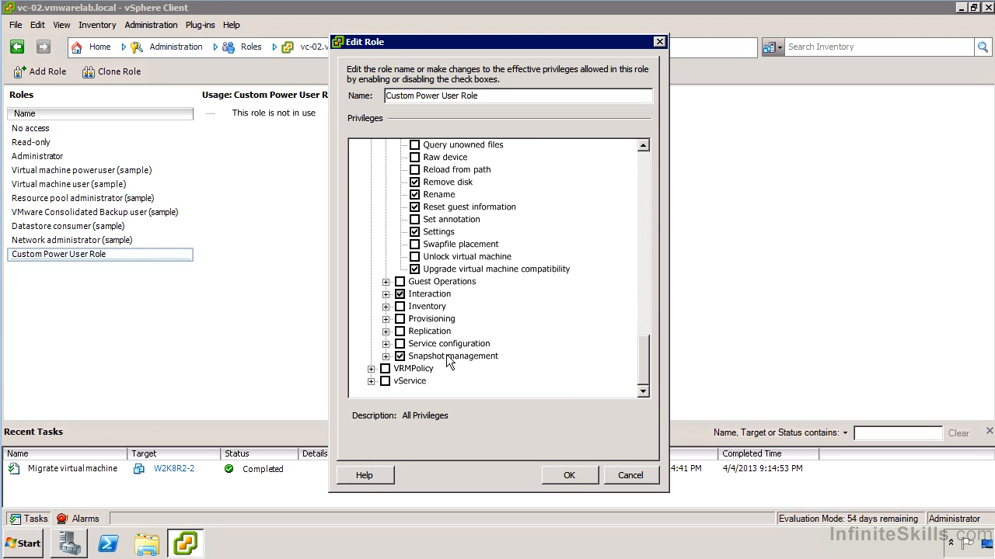
{"action": "left_click", "coordinate": [385, 294]}
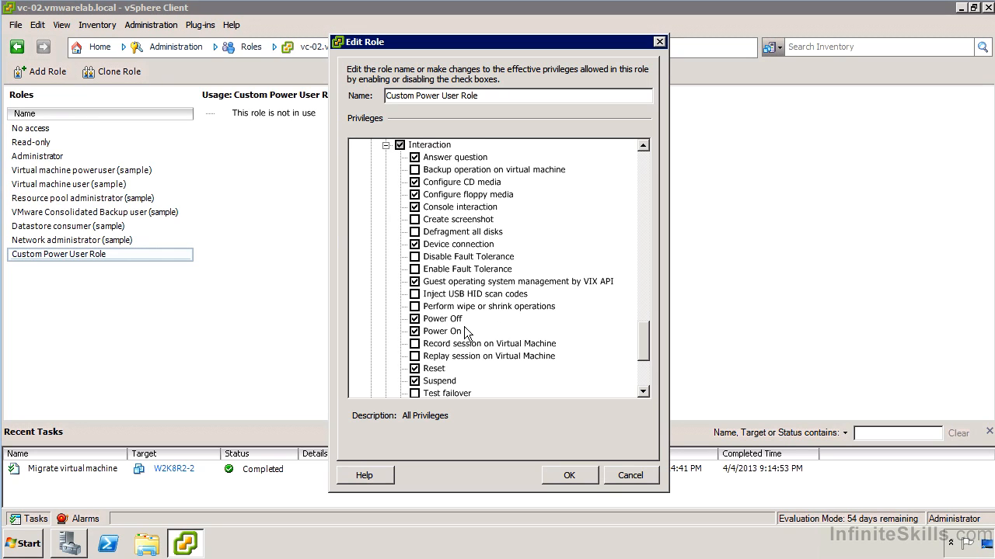
{"action": "scroll", "coordinate": [466, 332], "scroll_direction": "down", "scroll_amount": 2}
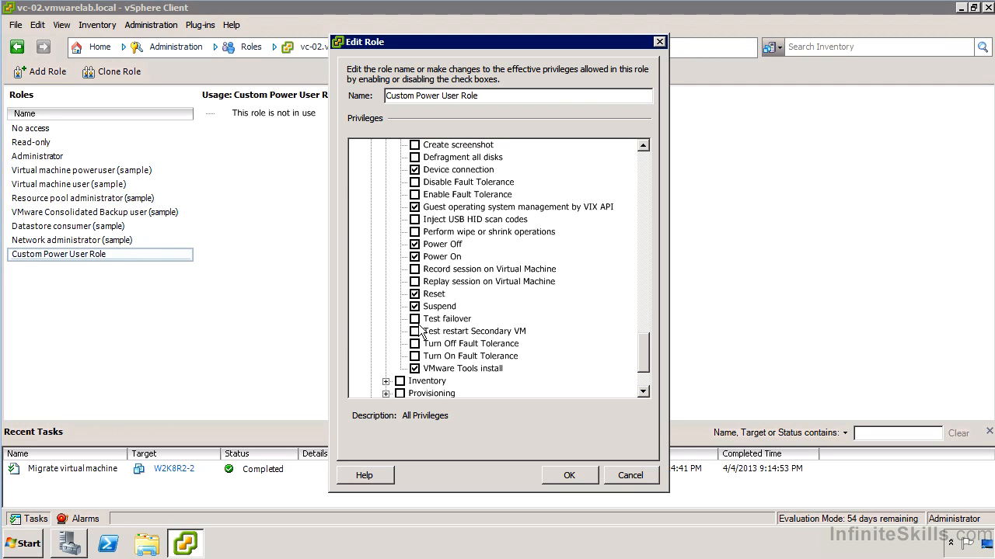
{"action": "scroll", "coordinate": [454, 330], "scroll_direction": "down", "scroll_amount": 2}
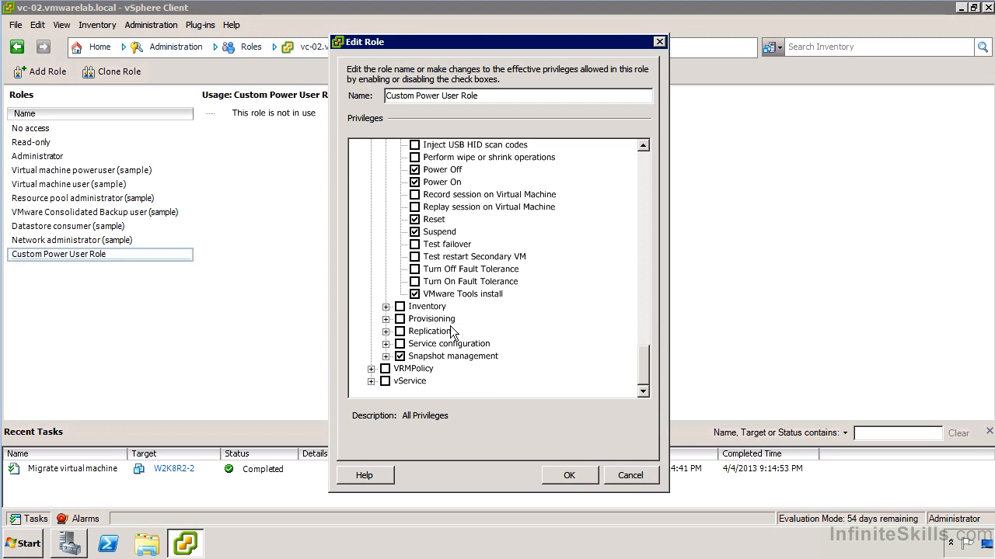
{"action": "left_click", "coordinate": [569, 474]}
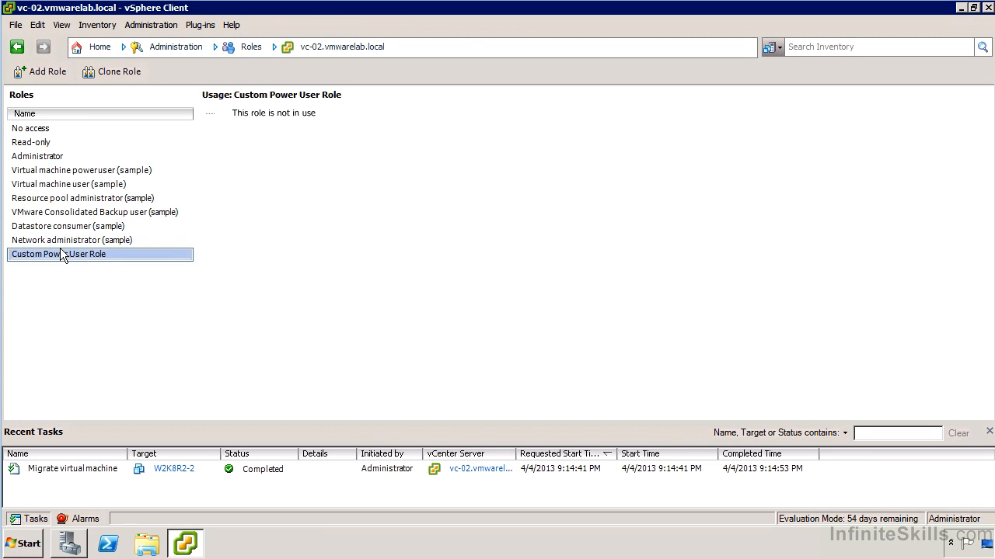
Start a new blank role to look through the list of assignable privileges, and cancel it.
{"action": "left_click", "coordinate": [49, 76]}
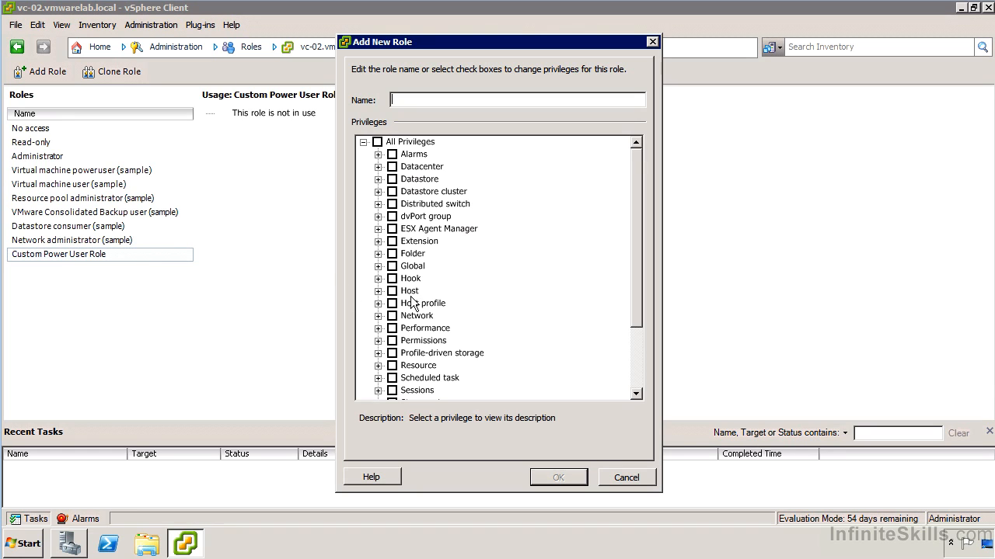
{"action": "scroll", "coordinate": [379, 264], "scroll_direction": "down", "scroll_amount": 2}
{"action": "left_click", "coordinate": [611, 475]}
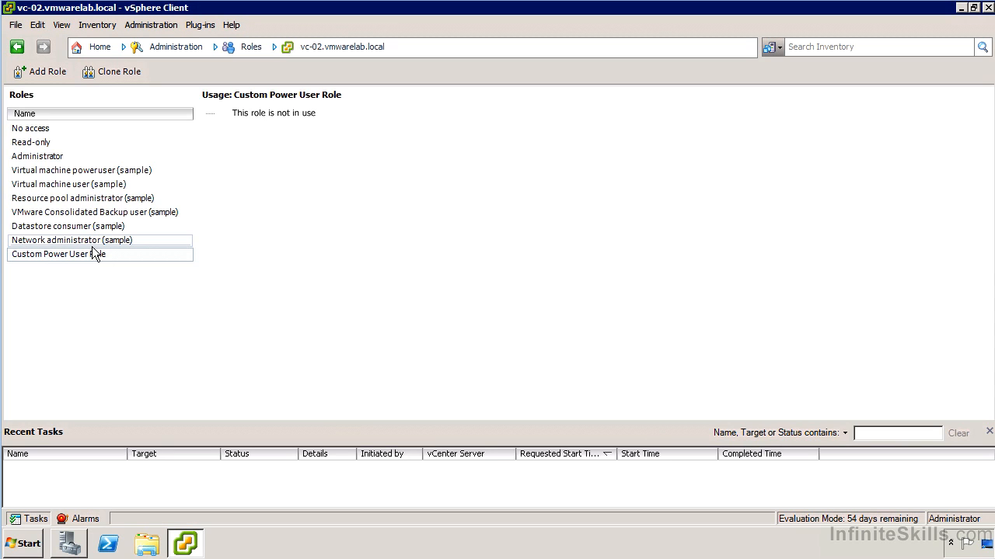
Check which actions are available for the built-in Administrator role, and return to Custom Power User Role.
{"action": "left_click", "coordinate": [57, 159]}
{"action": "right_click", "coordinate": [56, 160]}
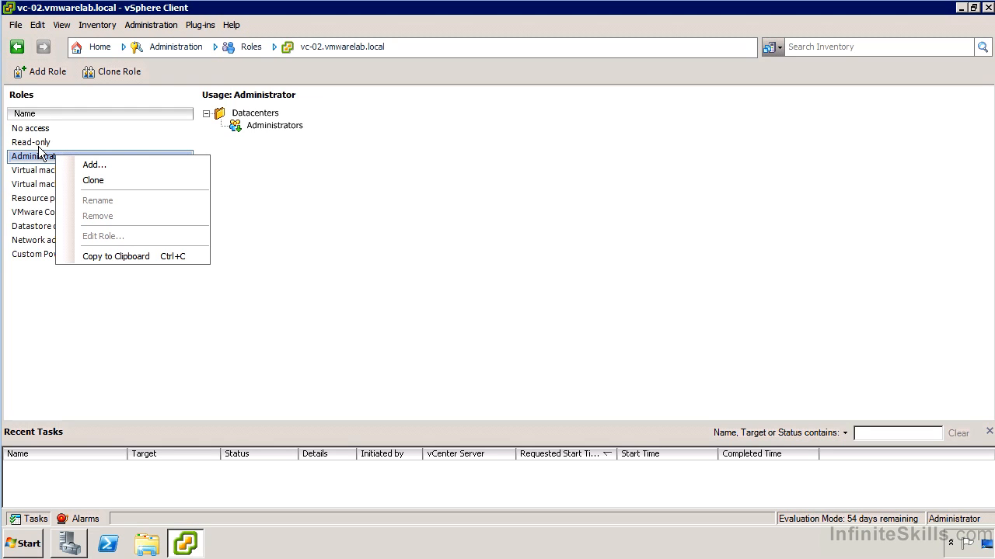
{"action": "left_click", "coordinate": [27, 256]}
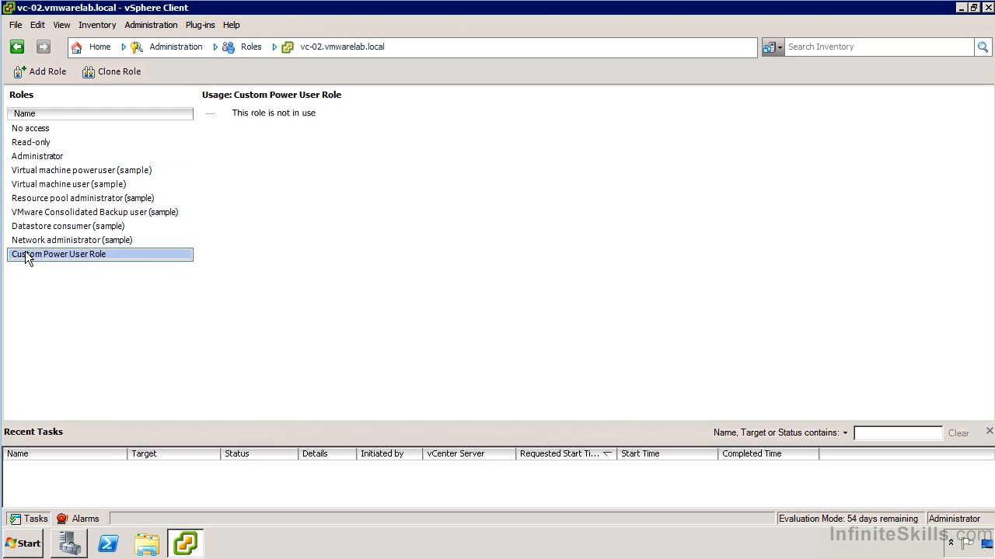
{"action": "right_click", "coordinate": [35, 254]}
{"action": "left_click", "coordinate": [100, 259]}
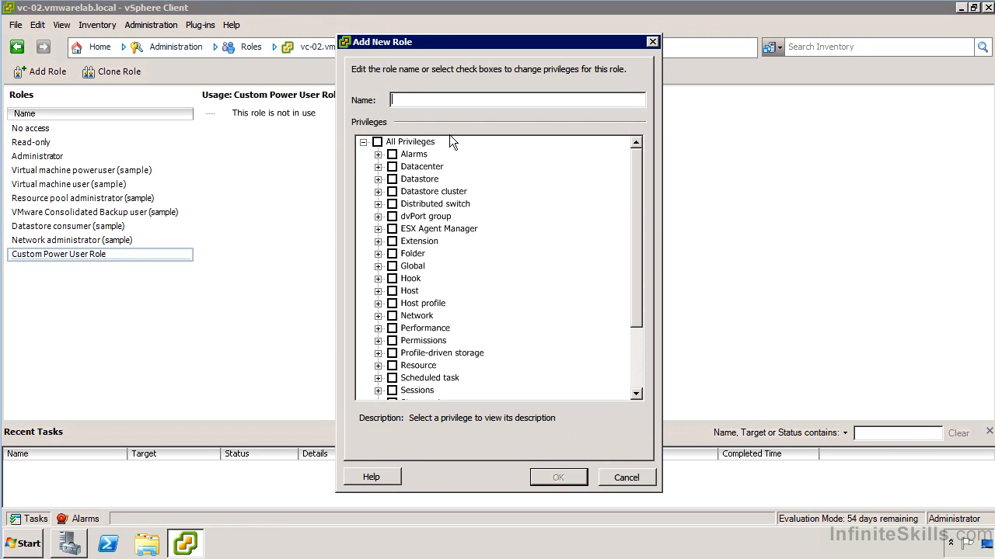
{"action": "scroll", "coordinate": [481, 175], "scroll_direction": "down", "scroll_amount": 3}
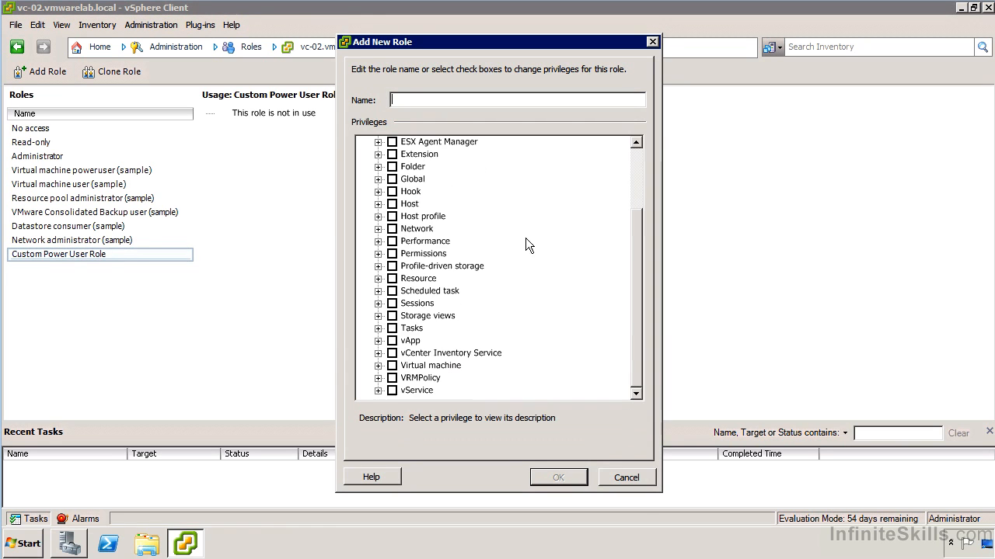
{"action": "left_click", "coordinate": [626, 477]}
Reopen Custom Power User Role for editing to review its privilege categories, and close it without changes.
{"action": "right_click", "coordinate": [47, 254]}
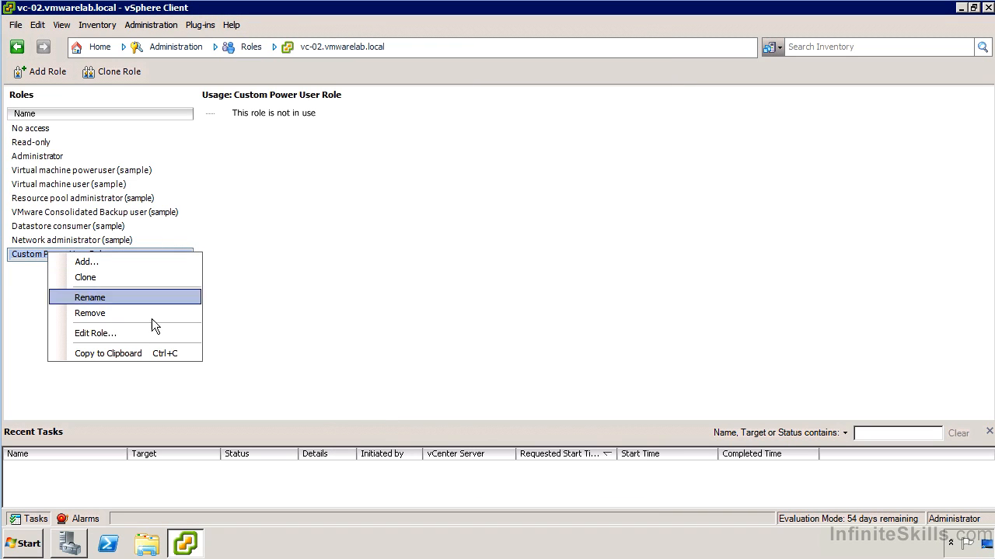
{"action": "left_click", "coordinate": [136, 337]}
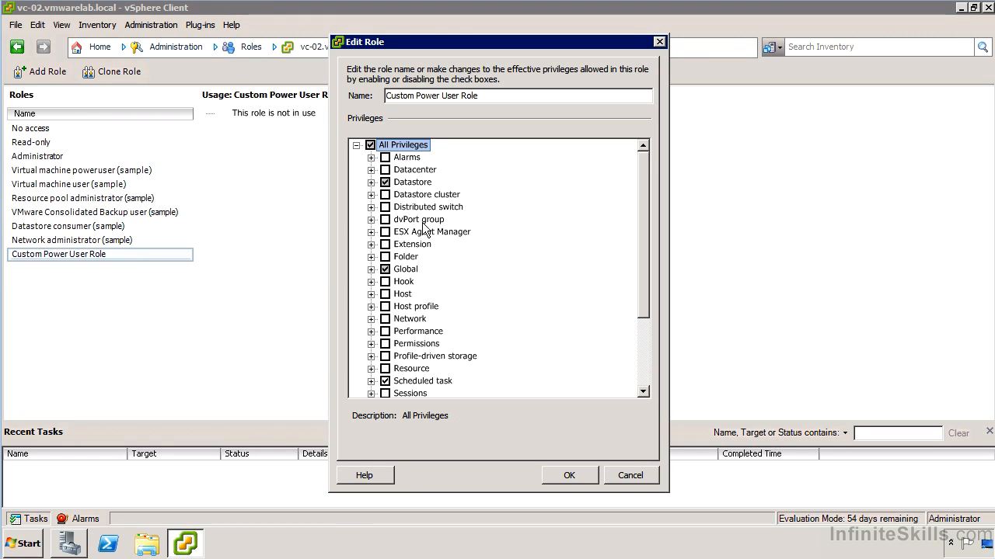
{"action": "left_click", "coordinate": [629, 476]}
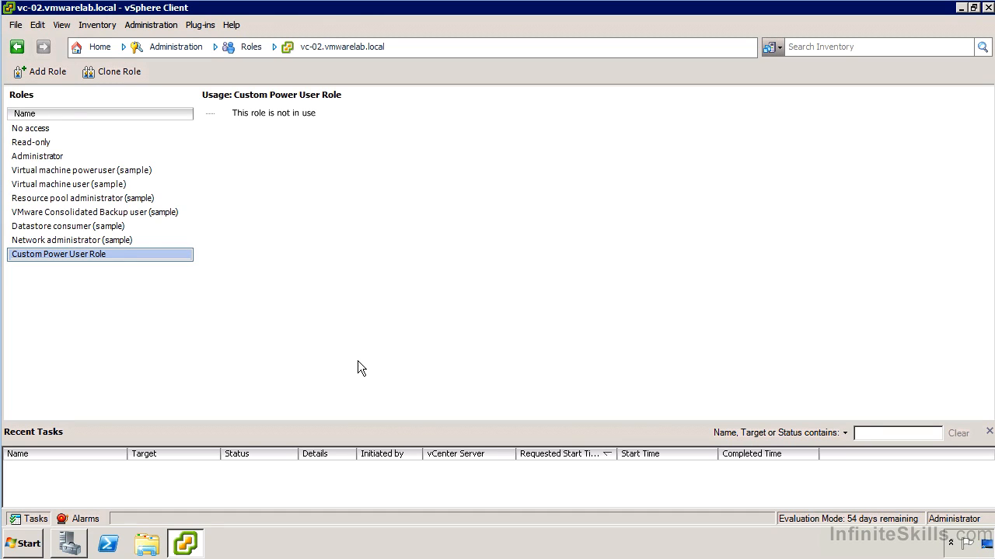
Go to the Hosts and Clusters inventory and view the vCenter server, datacenter DC1 and host 10.82.1.151 in turn.
{"action": "left_click", "coordinate": [110, 51]}
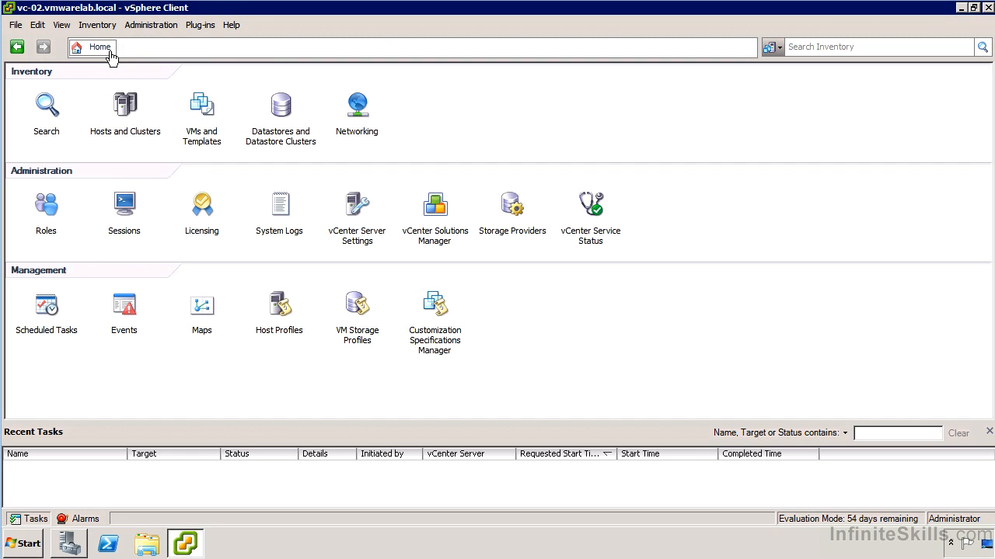
{"action": "left_click", "coordinate": [122, 110]}
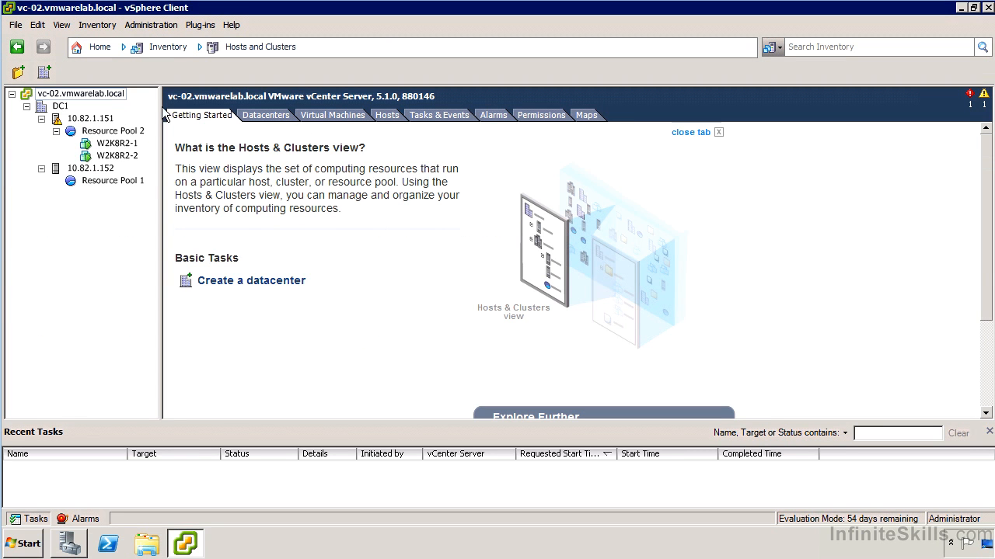
{"action": "left_click", "coordinate": [64, 100]}
{"action": "left_click", "coordinate": [60, 106]}
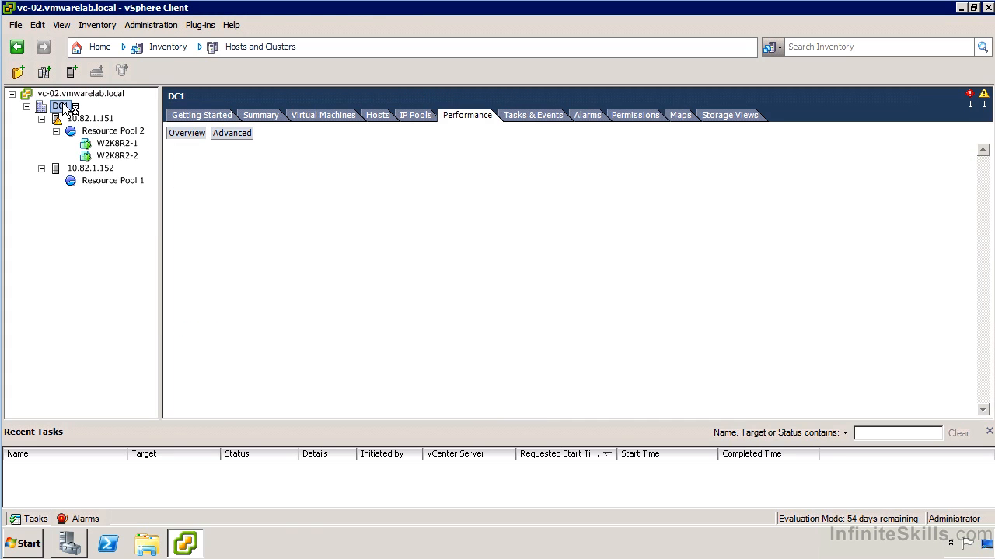
{"action": "left_click", "coordinate": [89, 119]}
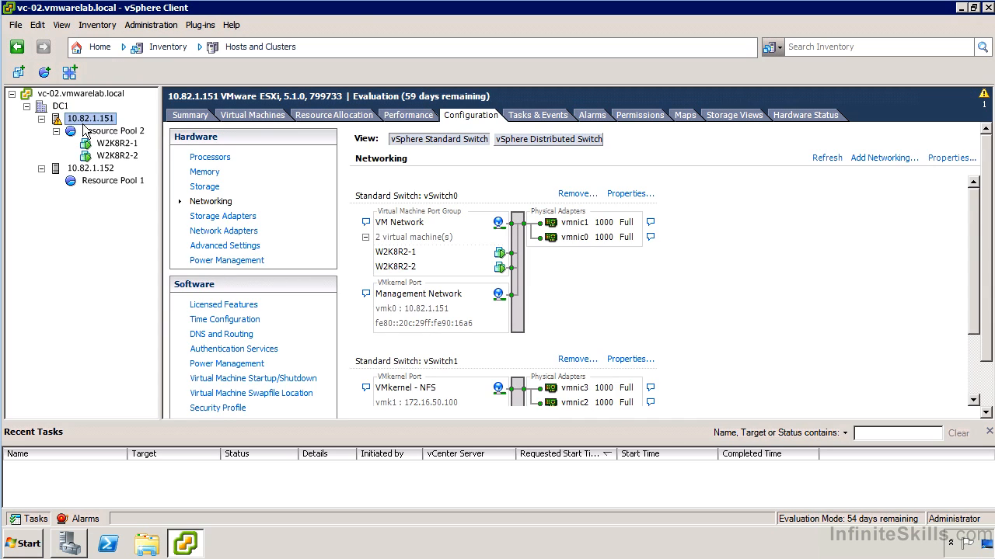
View virtual machine W2K8R2-1, and check the Administrators entry in the permissions of the vc-02.vmwarelab.local vCenter server.
{"action": "left_click", "coordinate": [116, 145]}
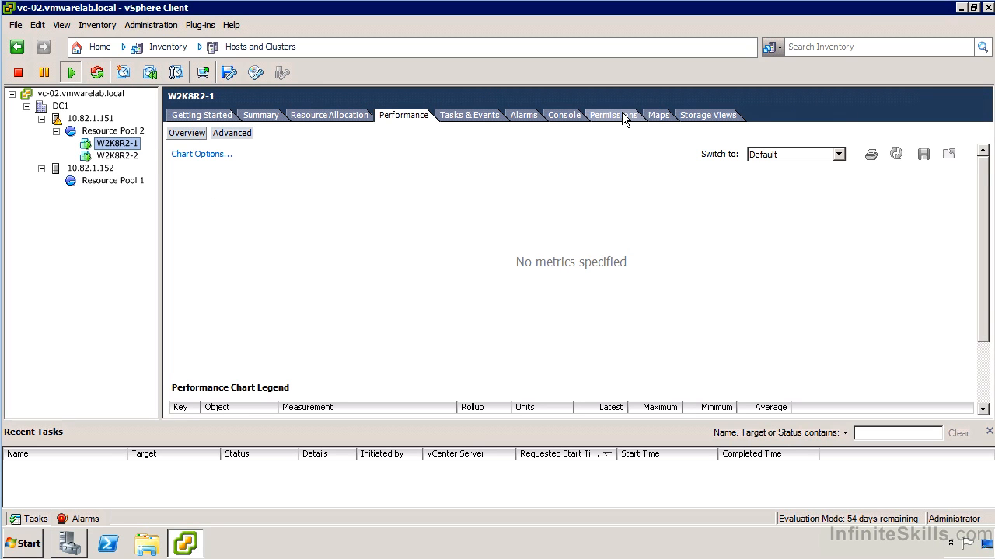
{"action": "left_click", "coordinate": [67, 99]}
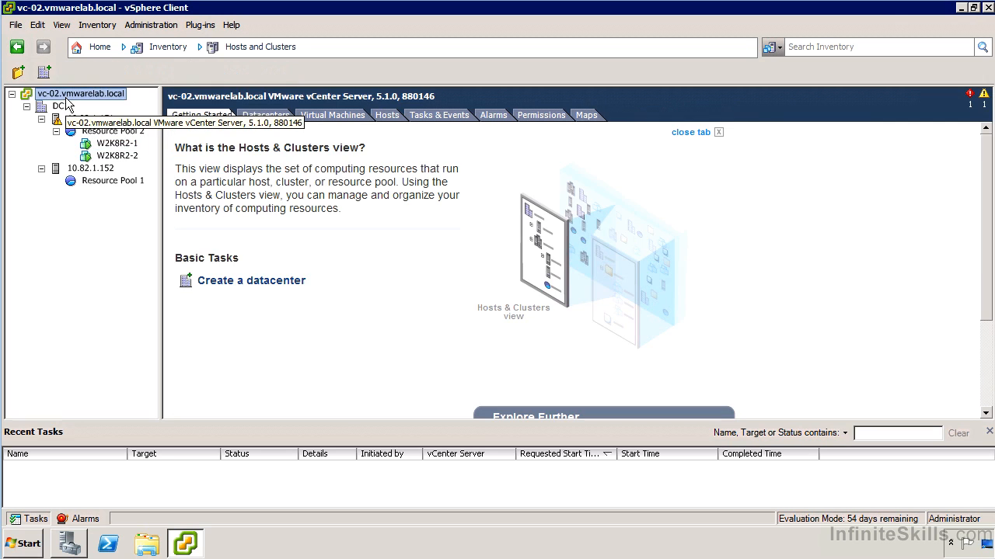
{"action": "left_click", "coordinate": [536, 115]}
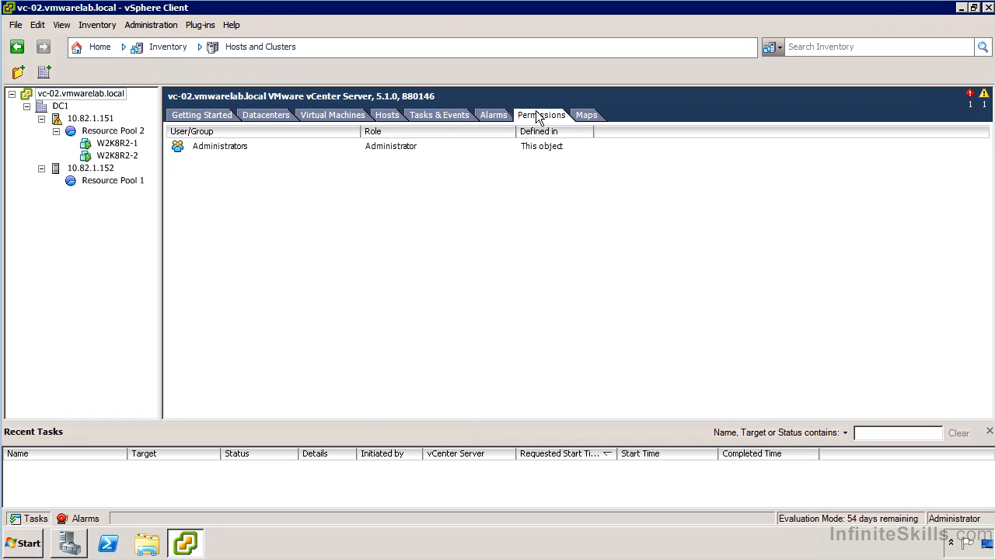
{"action": "left_click", "coordinate": [211, 147]}
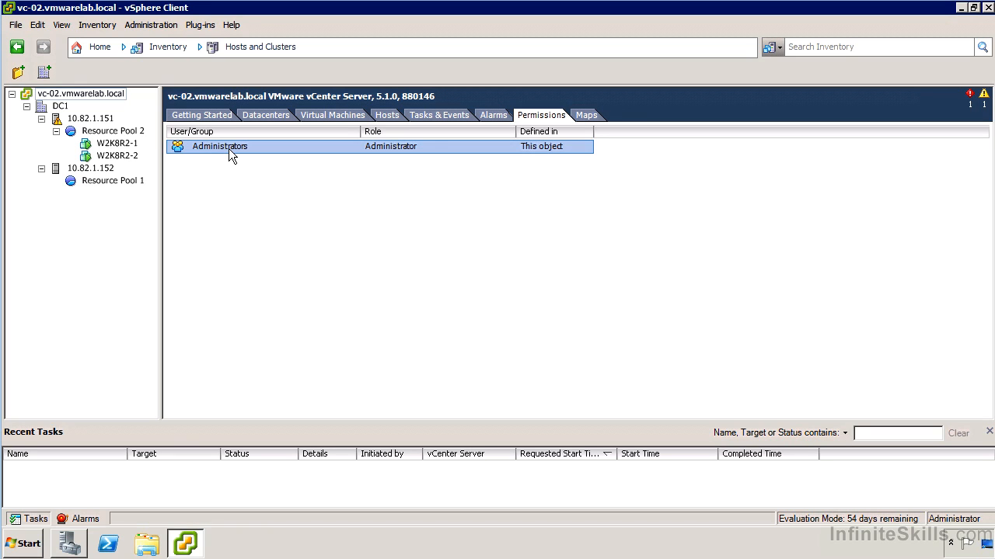
Examine the Authentication Services settings of host 10.82.1.151.
{"action": "left_click", "coordinate": [106, 120]}
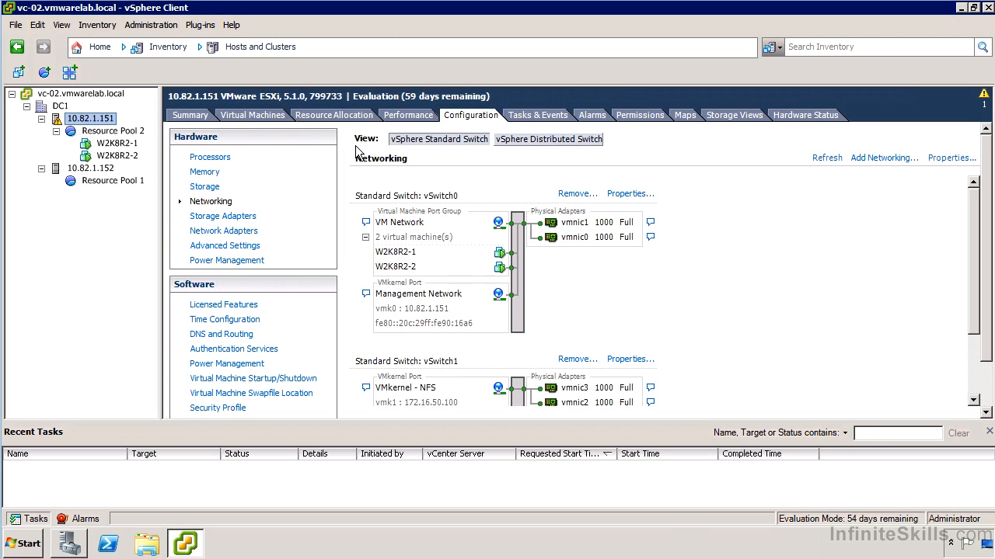
{"action": "left_click", "coordinate": [219, 349]}
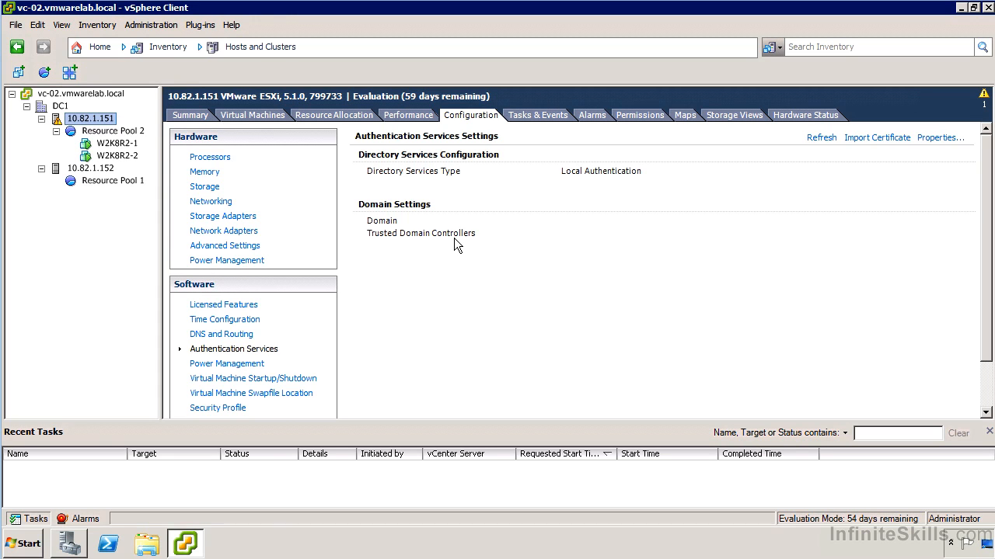
Start a new permission on the vc-02.vmwarelab.local vCenter server and list the users and groups of the VMWARELAB domain.
{"action": "left_click", "coordinate": [78, 96]}
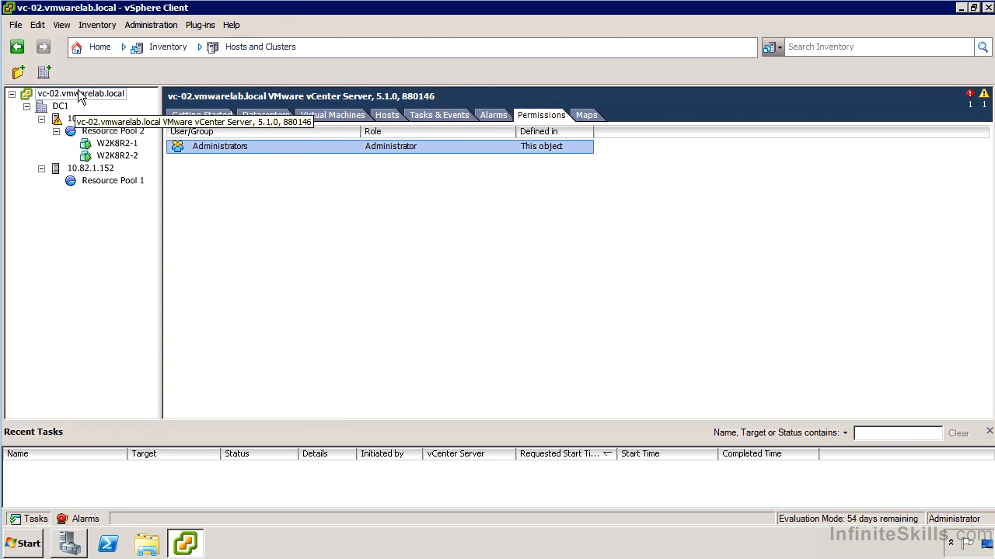
{"action": "right_click", "coordinate": [81, 92]}
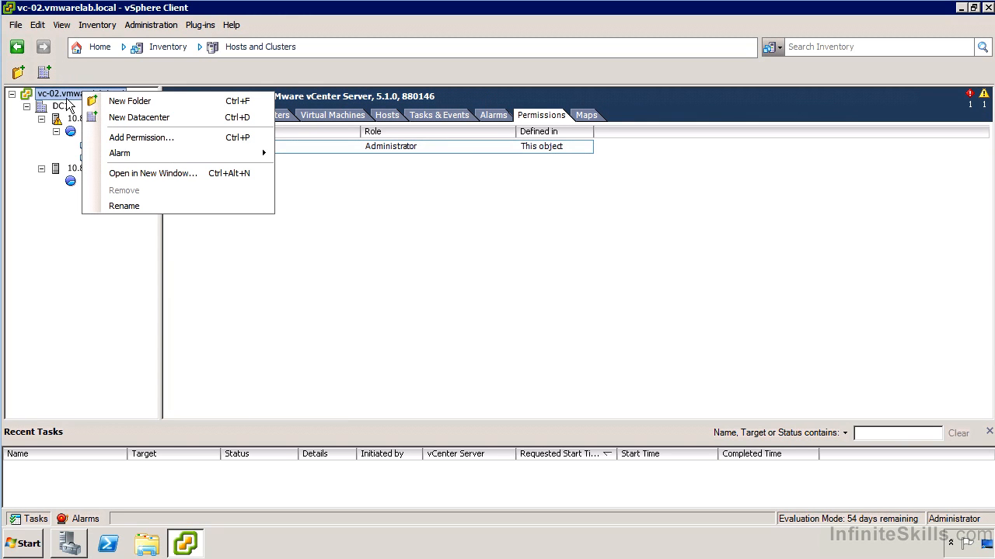
{"action": "left_click", "coordinate": [157, 140]}
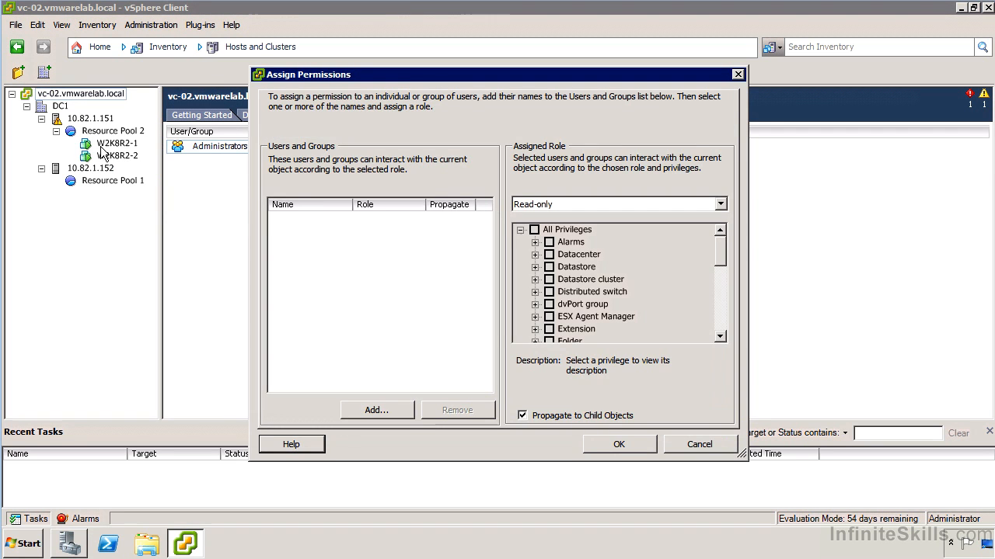
{"action": "left_click", "coordinate": [409, 414]}
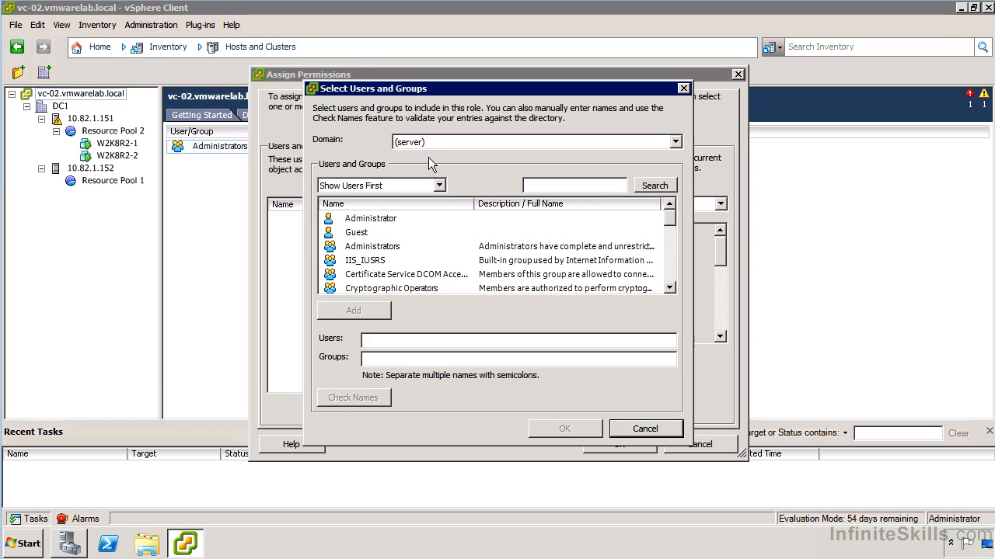
{"action": "left_click", "coordinate": [418, 148]}
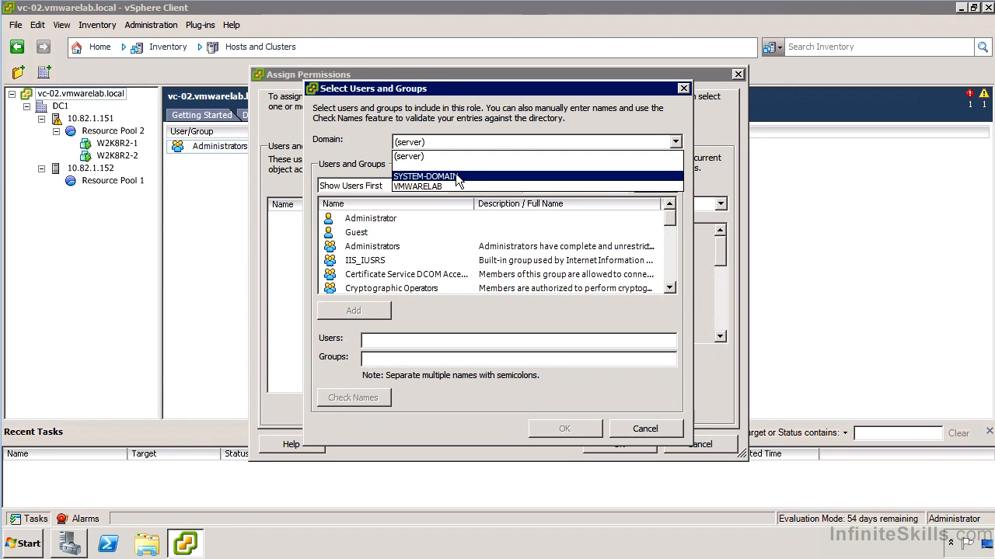
{"action": "left_click", "coordinate": [469, 186]}
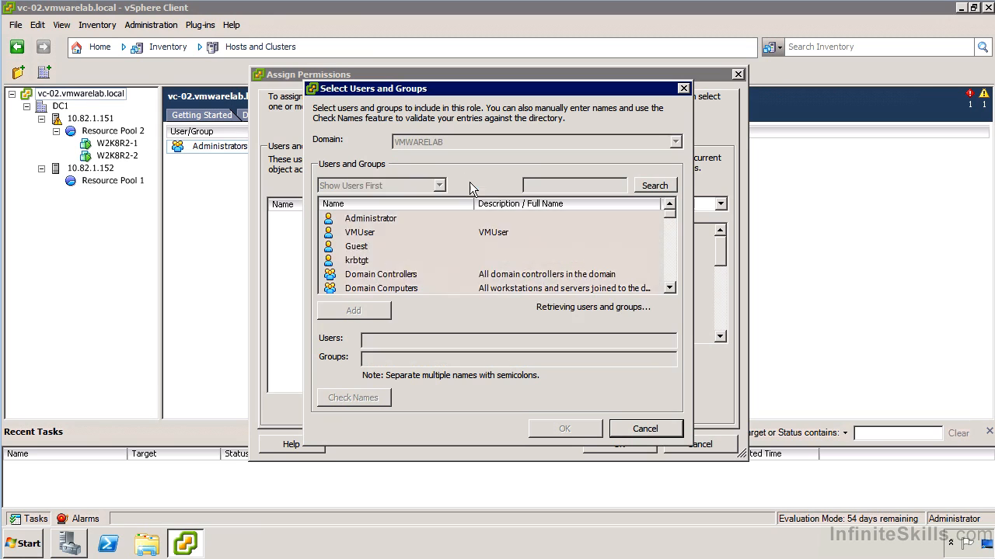
Add the Network Configuration Operators group from the VMWARELAB domain to the new permission.
{"action": "left_click", "coordinate": [668, 266]}
{"action": "left_click", "coordinate": [668, 268]}
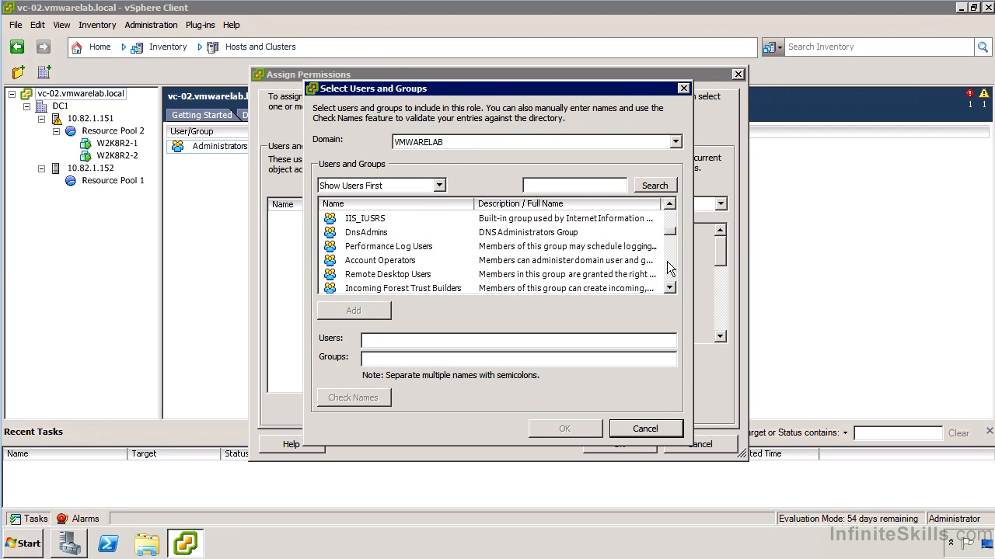
{"action": "left_click", "coordinate": [669, 268]}
{"action": "left_click", "coordinate": [668, 269]}
{"action": "left_click", "coordinate": [668, 268]}
{"action": "left_click", "coordinate": [414, 291]}
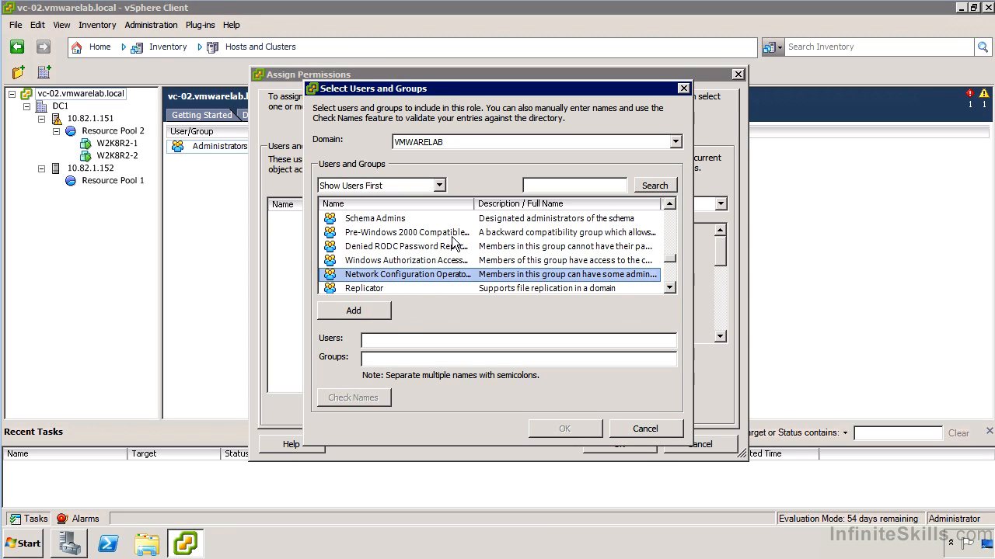
{"action": "left_click_drag", "start_coordinate": [474, 203], "coordinate": [503, 204]}
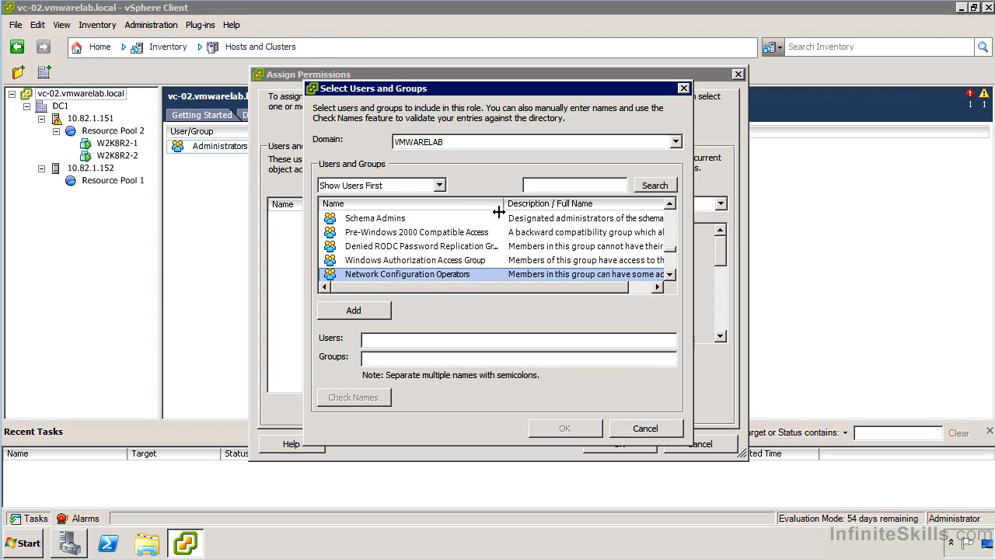
{"action": "double_click", "coordinate": [474, 272]}
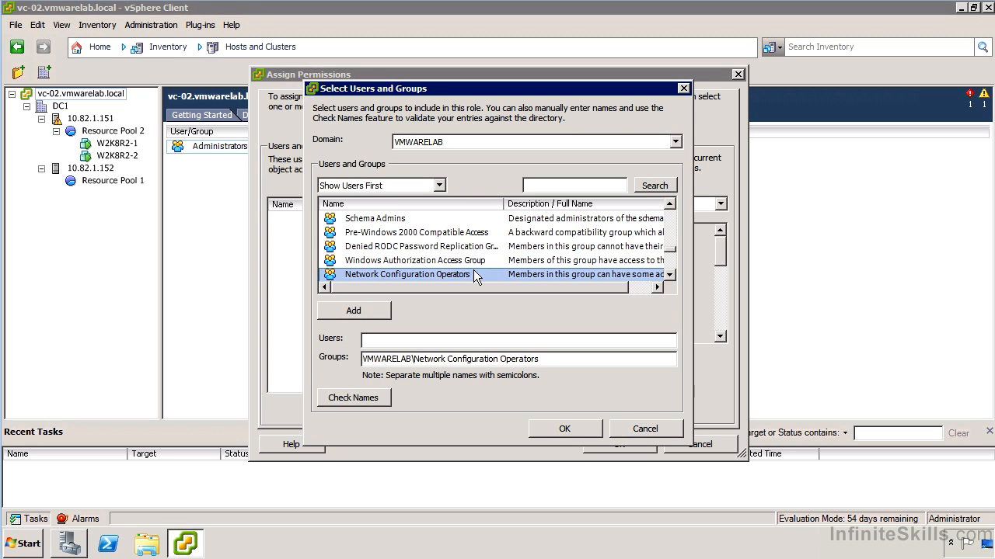
{"action": "left_click", "coordinate": [561, 427]}
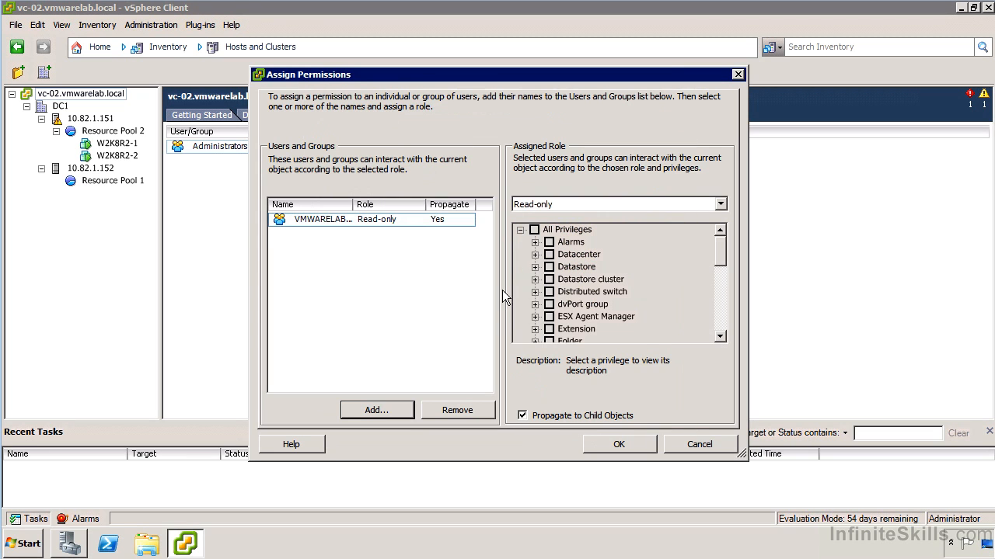
Assign Custom Power User Role to the Network Configuration Operators group, propagating to child objects, and apply the permission.
{"action": "left_click_drag", "start_coordinate": [353, 203], "coordinate": [388, 206]}
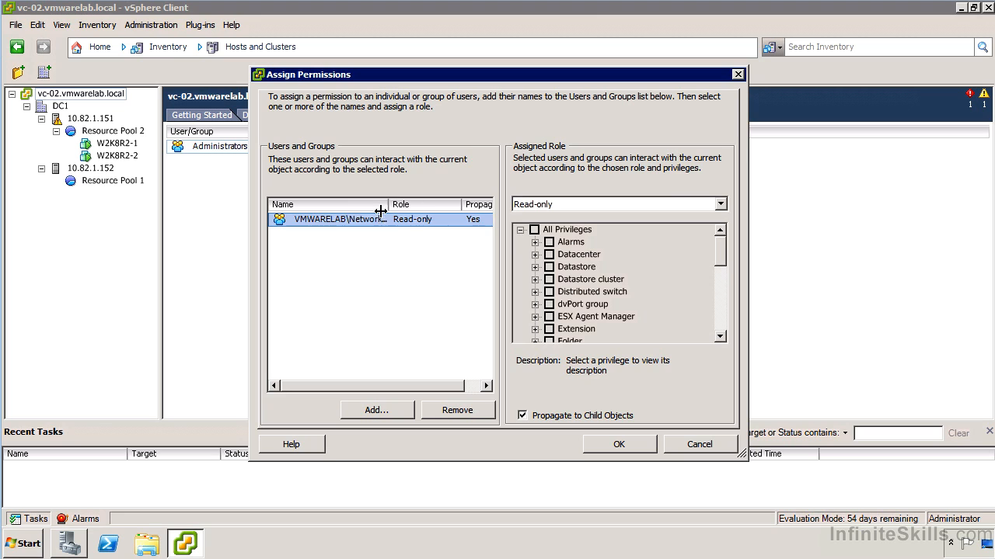
{"action": "left_click", "coordinate": [515, 203]}
{"action": "scroll", "coordinate": [610, 249], "scroll_direction": "down", "scroll_amount": 1}
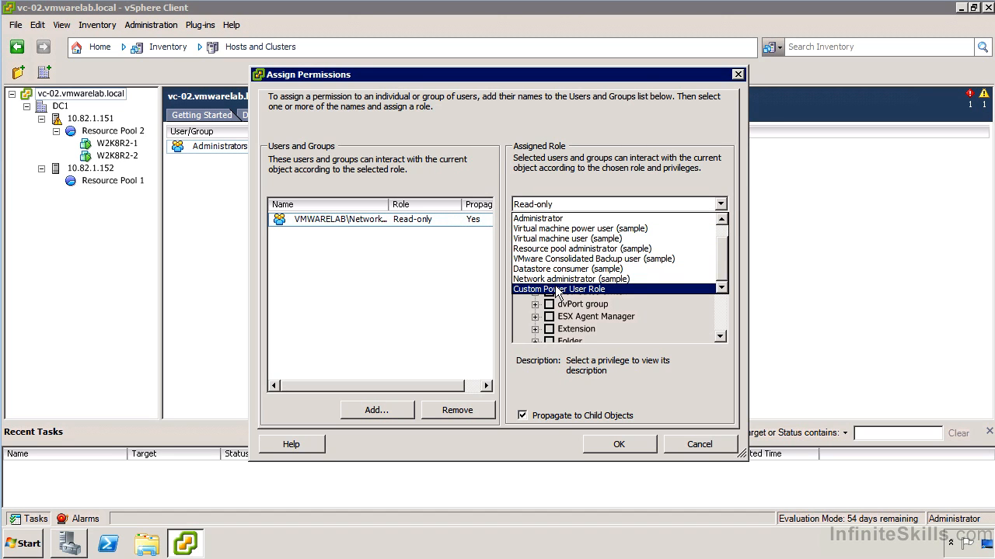
{"action": "left_click", "coordinate": [557, 289]}
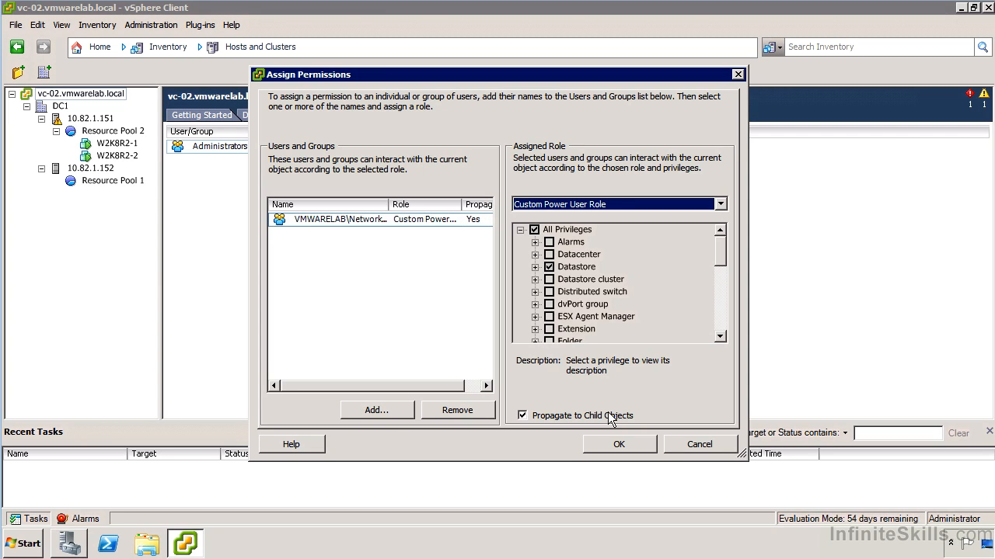
{"action": "left_click", "coordinate": [631, 442]}
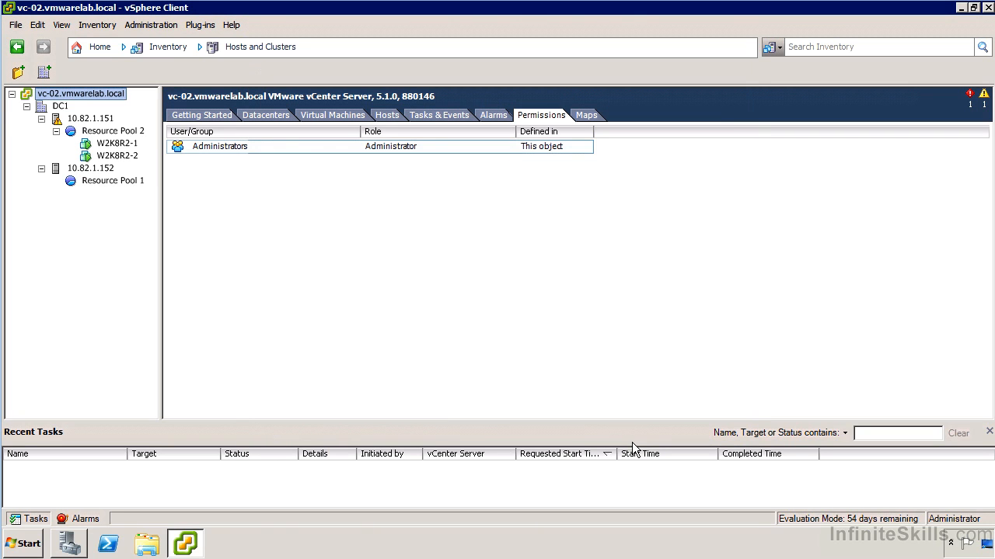
Review the permissions on the vCenter server and host 10.82.1.151, widening the columns to read where each one is defined.
{"action": "left_click", "coordinate": [211, 148]}
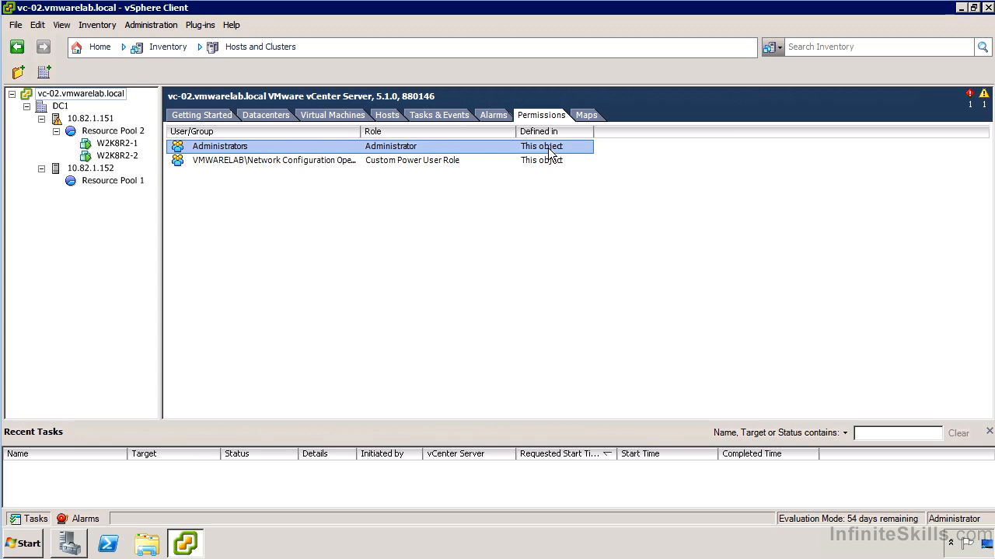
{"action": "left_click", "coordinate": [64, 109]}
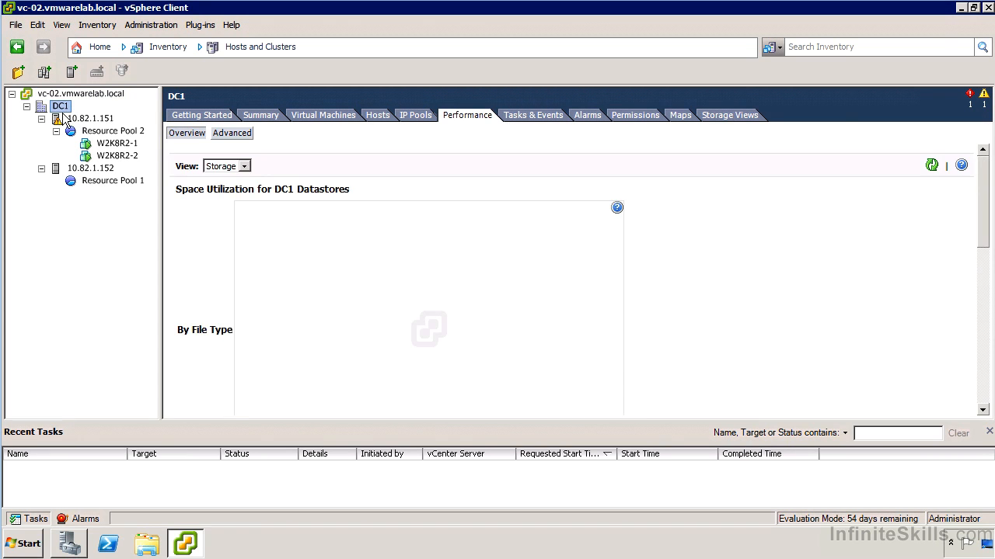
{"action": "left_click", "coordinate": [71, 121]}
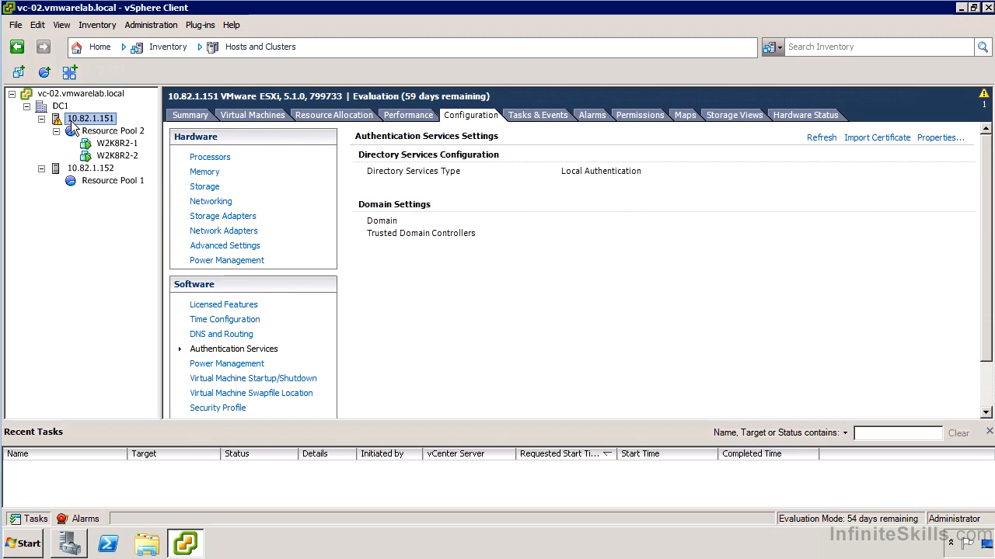
{"action": "left_click", "coordinate": [622, 114]}
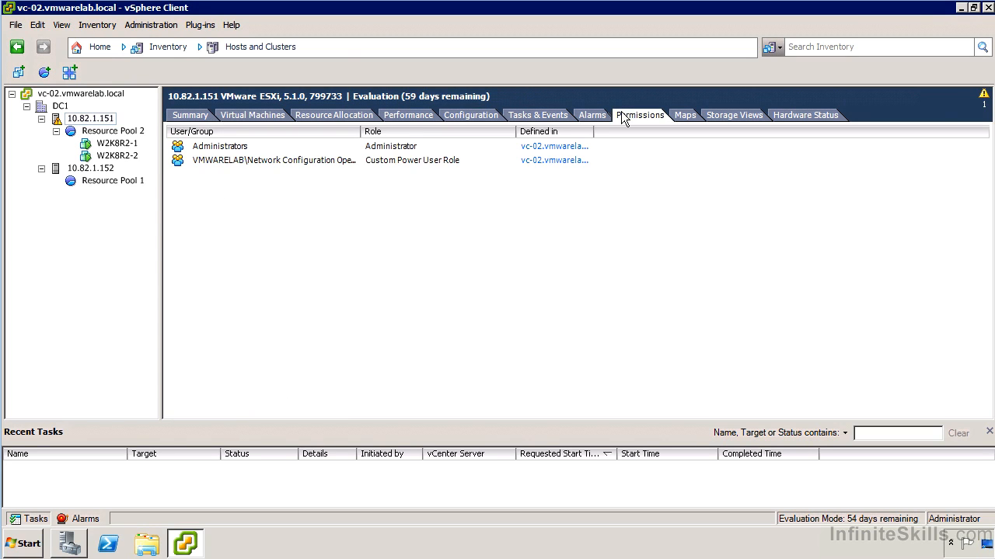
{"action": "left_click", "coordinate": [202, 149]}
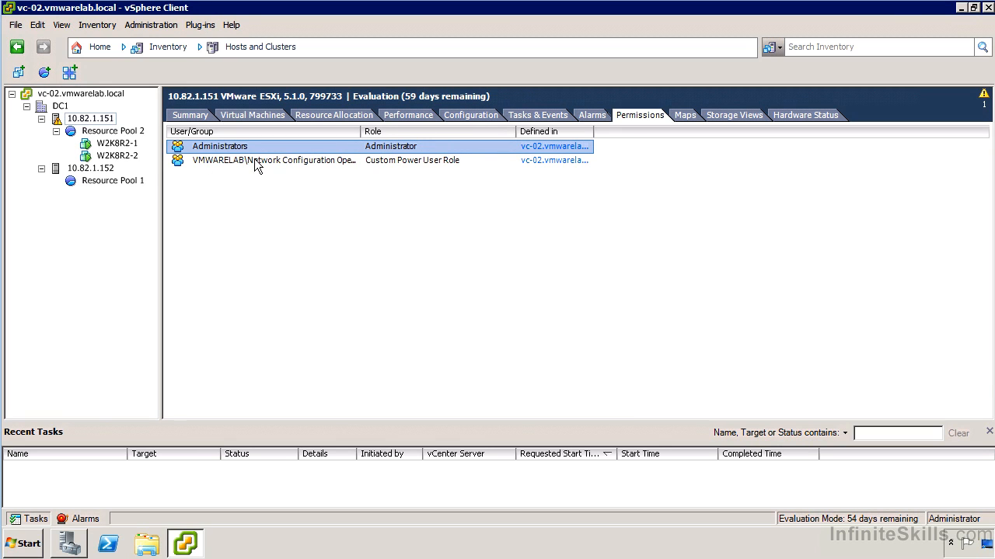
{"action": "left_click_drag", "start_coordinate": [363, 132], "coordinate": [443, 131]}
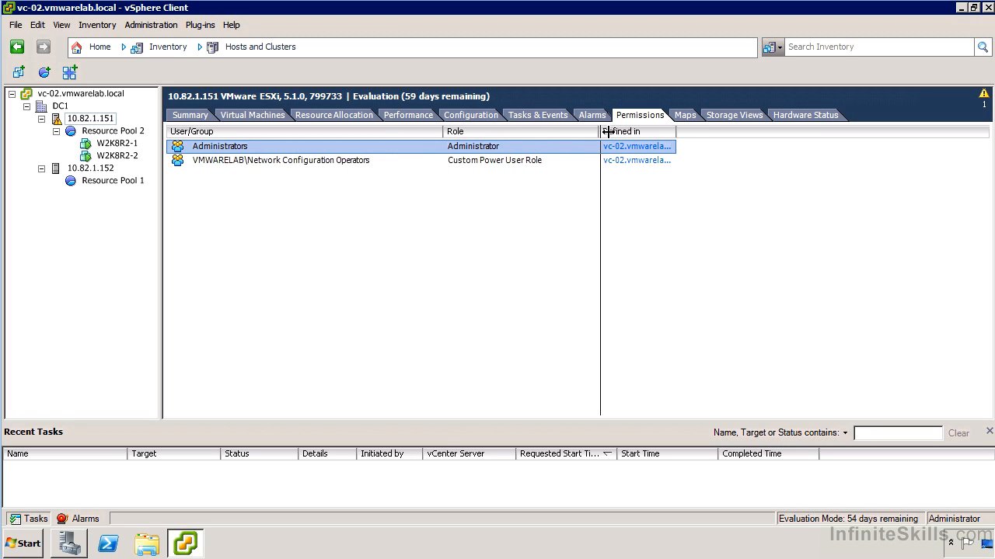
{"action": "left_click_drag", "start_coordinate": [598, 131], "coordinate": [613, 131]}
{"action": "left_click_drag", "start_coordinate": [753, 130], "coordinate": [806, 131]}
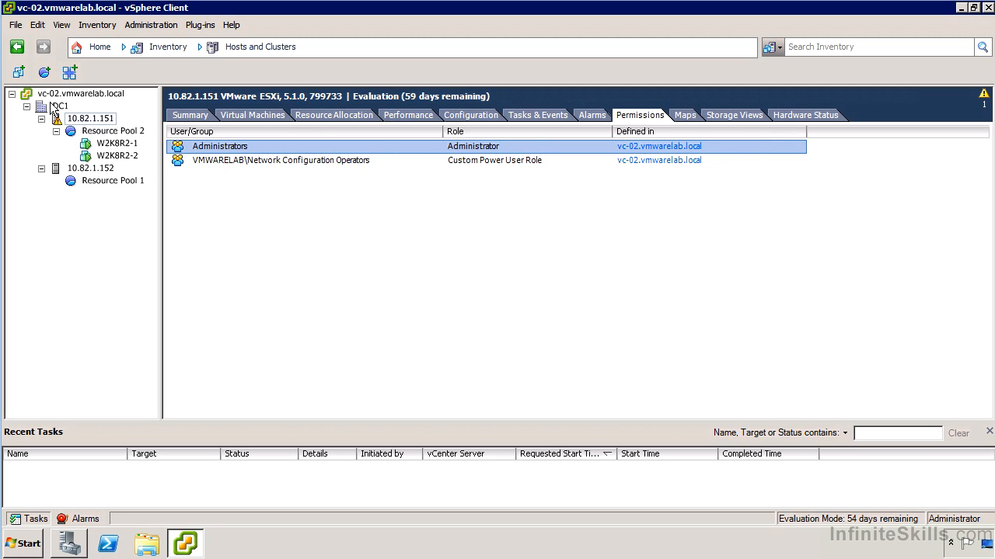
Start a permission on host 10.82.1.151 for the VMWARELAB Administrator user, and cancel it.
{"action": "right_click", "coordinate": [105, 120]}
{"action": "left_click", "coordinate": [188, 238]}
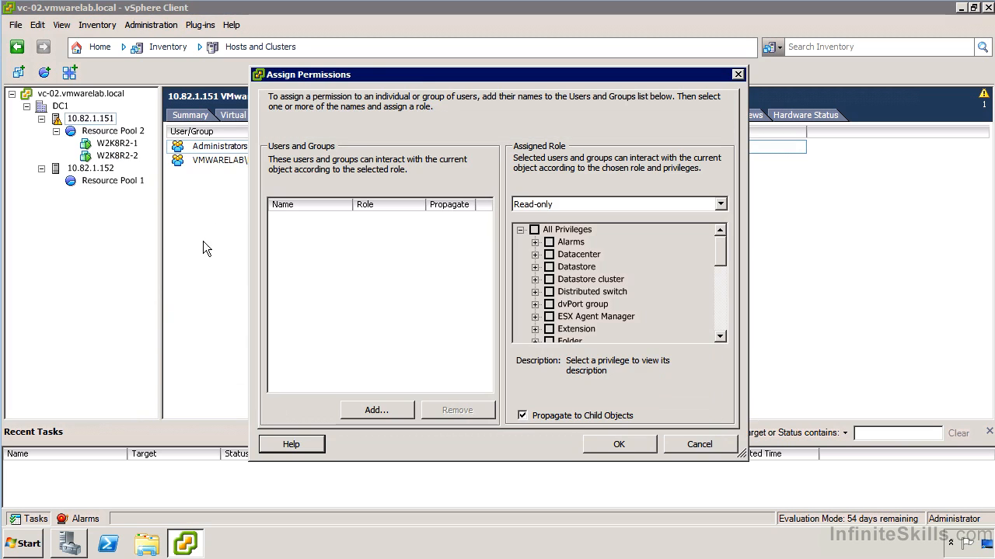
{"action": "left_click", "coordinate": [373, 410]}
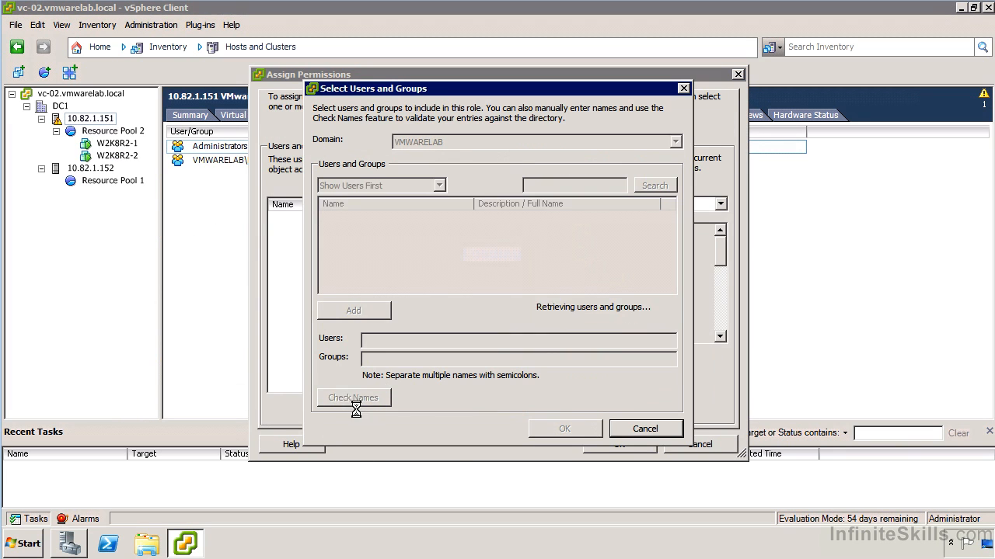
{"action": "left_click", "coordinate": [422, 145]}
{"action": "left_click", "coordinate": [421, 144]}
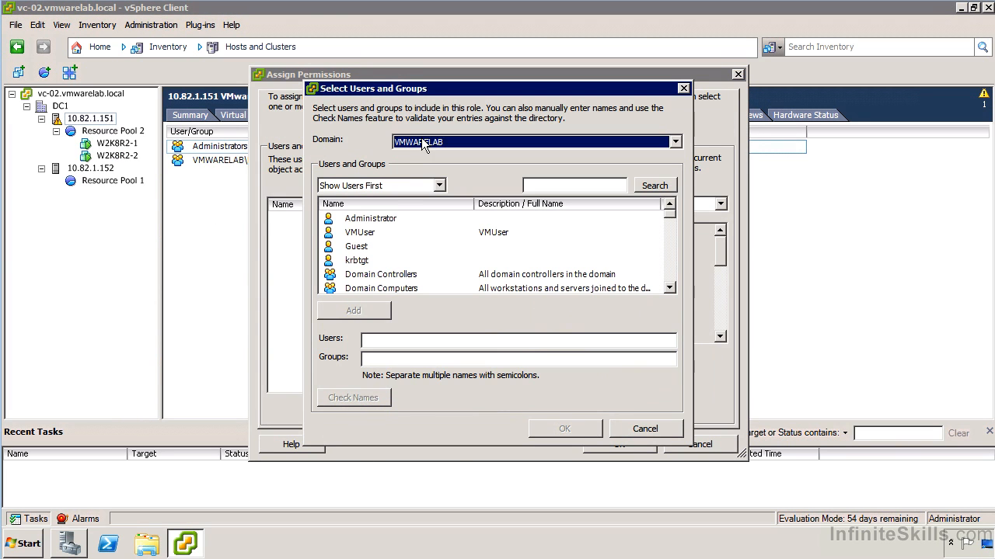
{"action": "left_click", "coordinate": [374, 220]}
{"action": "double_click", "coordinate": [374, 221]}
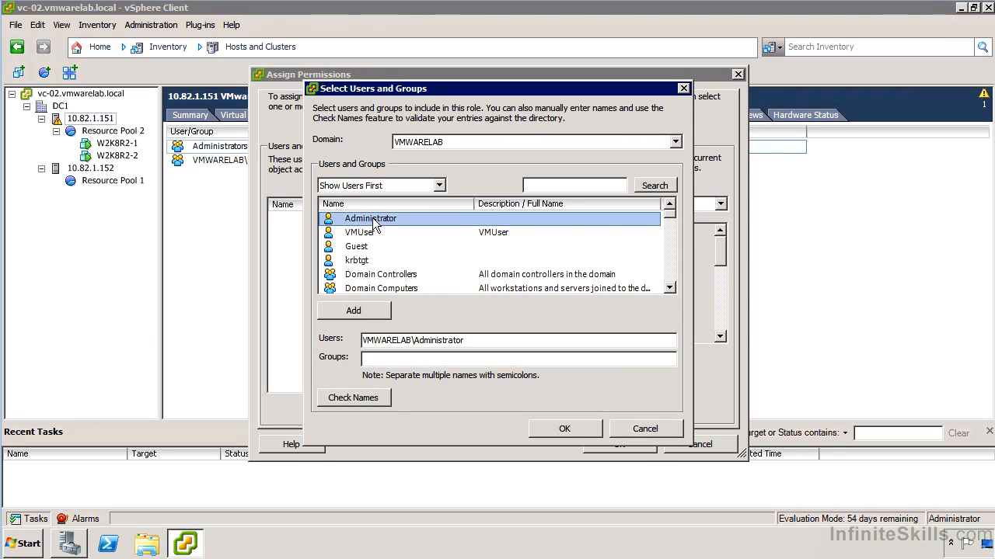
{"action": "left_click", "coordinate": [553, 432]}
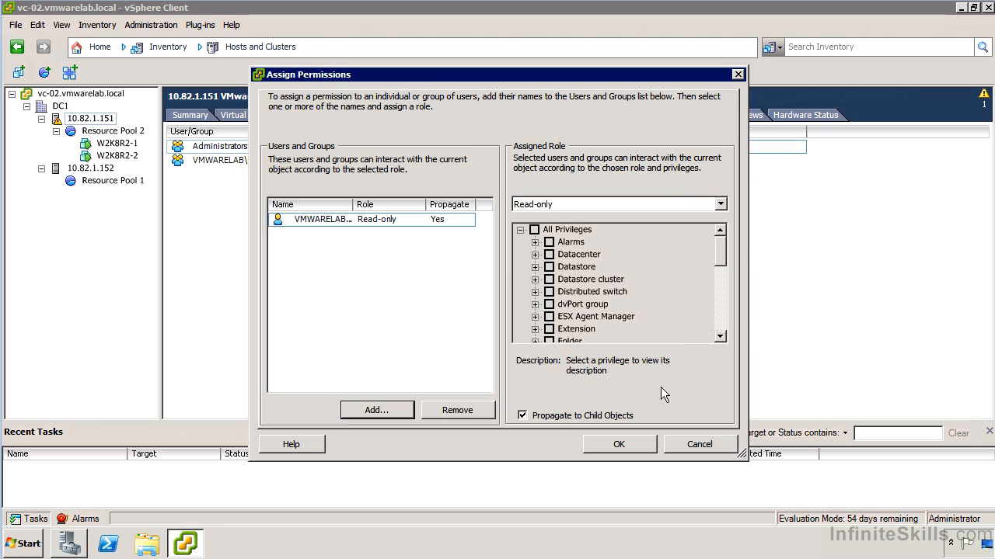
{"action": "left_click", "coordinate": [703, 446]}
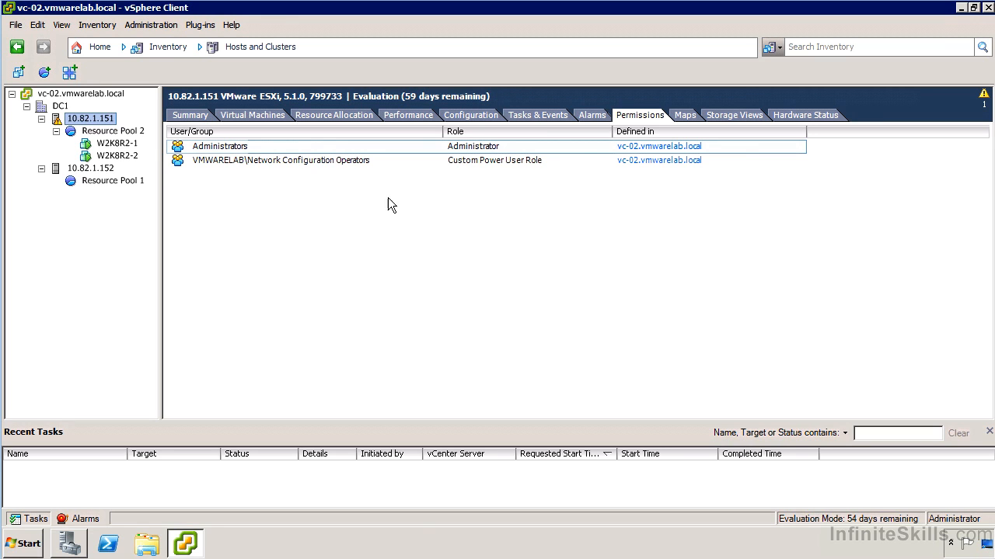
Review the permissions on virtual machine W2K8R2-1 and check its available actions for adding a permission.
{"action": "left_click", "coordinate": [120, 145]}
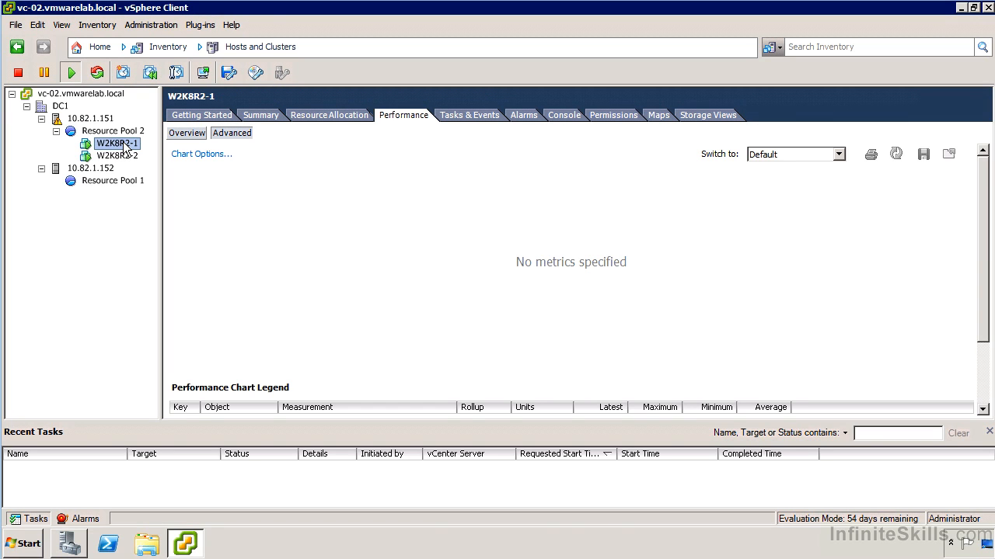
{"action": "left_click", "coordinate": [608, 116]}
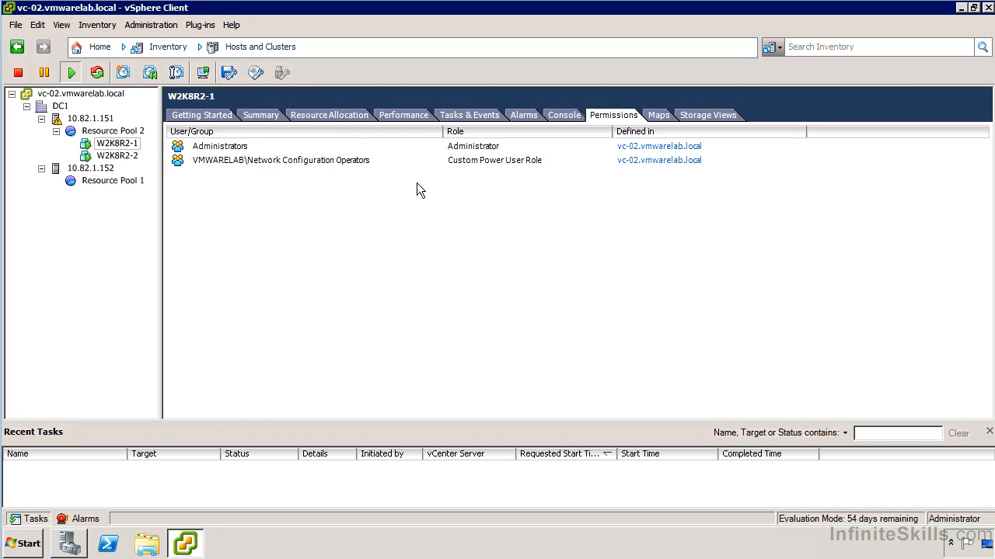
{"action": "right_click", "coordinate": [115, 145]}
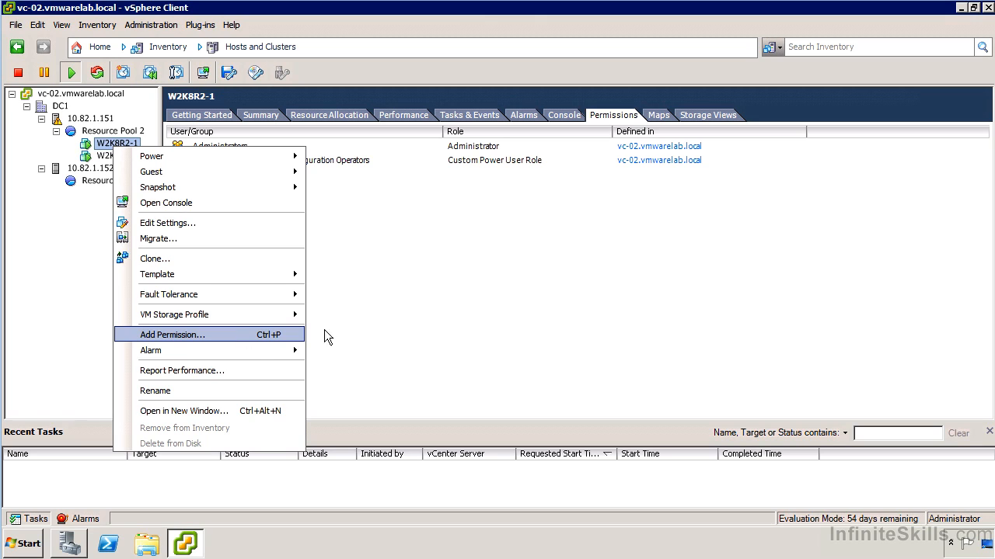
{"action": "left_click", "coordinate": [391, 307]}
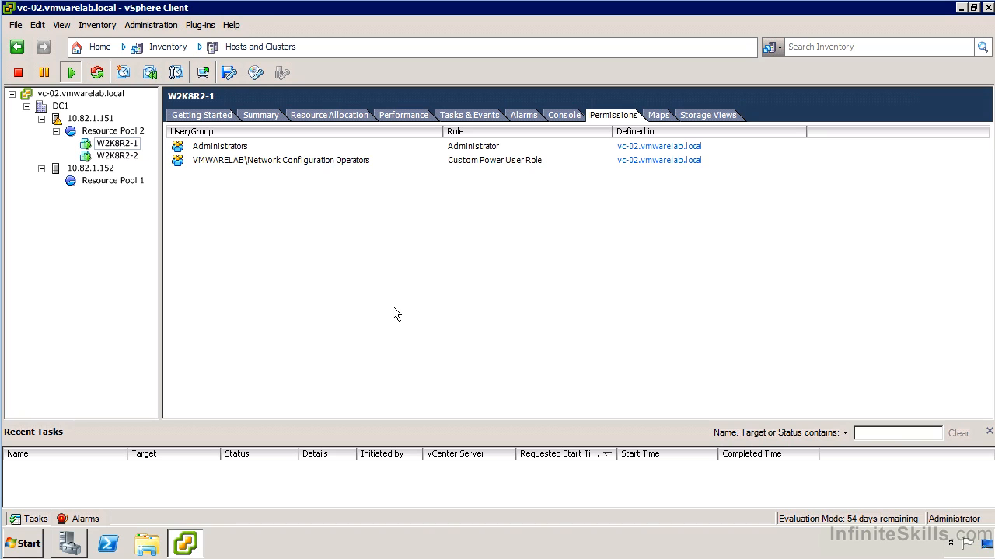
Compare the permissions on the vCenter server and datacenter DC1, and check DC1's available actions for adding a permission.
{"action": "left_click", "coordinate": [82, 95]}
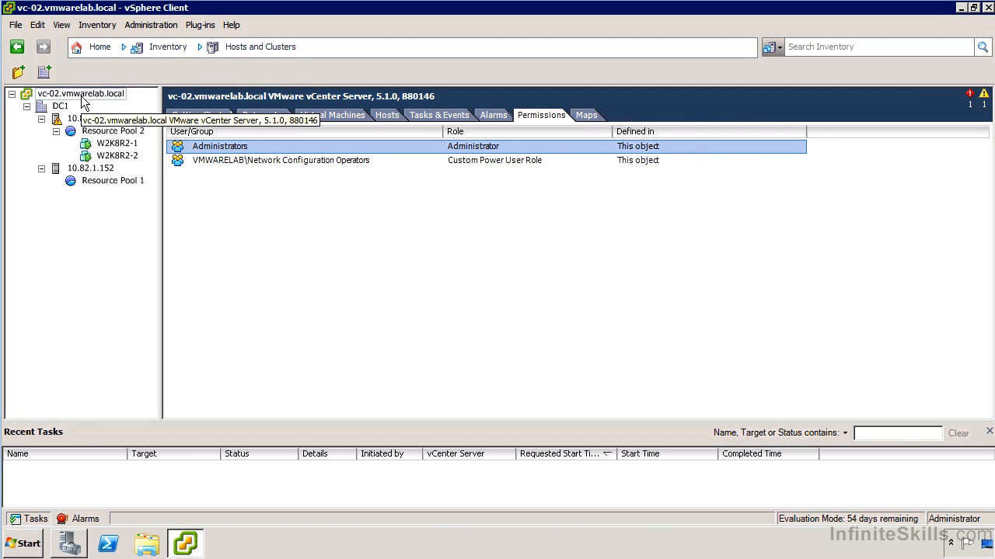
{"action": "left_click", "coordinate": [68, 108]}
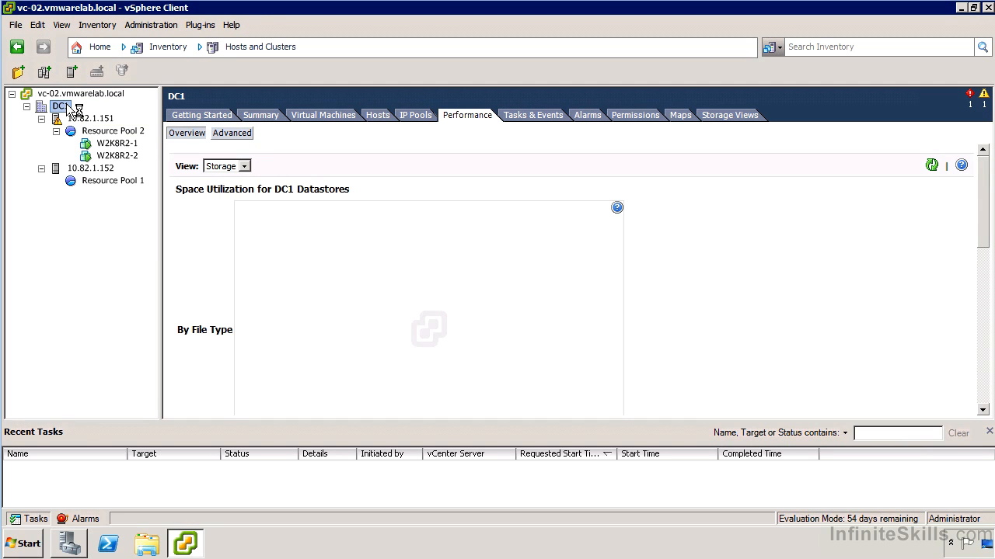
{"action": "left_click", "coordinate": [612, 117]}
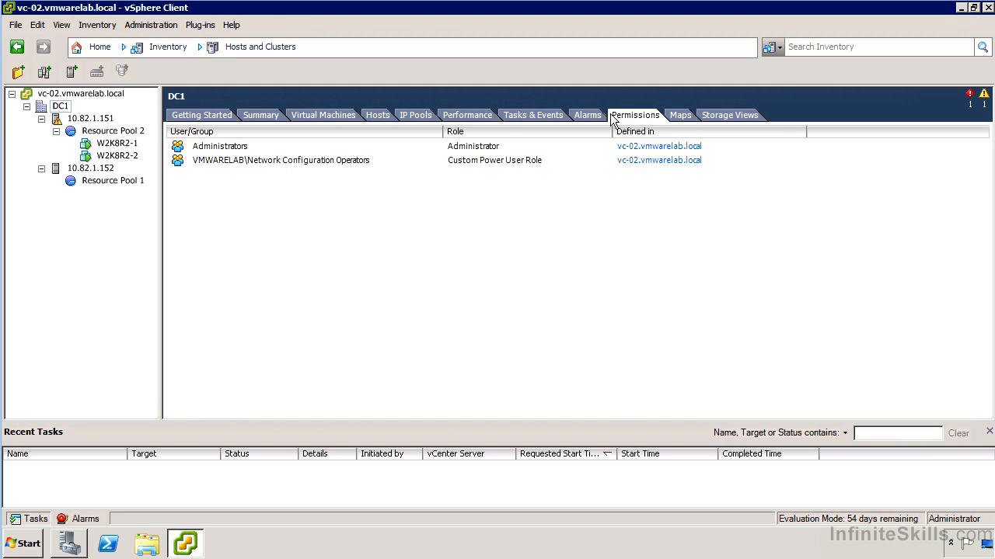
{"action": "right_click", "coordinate": [60, 107]}
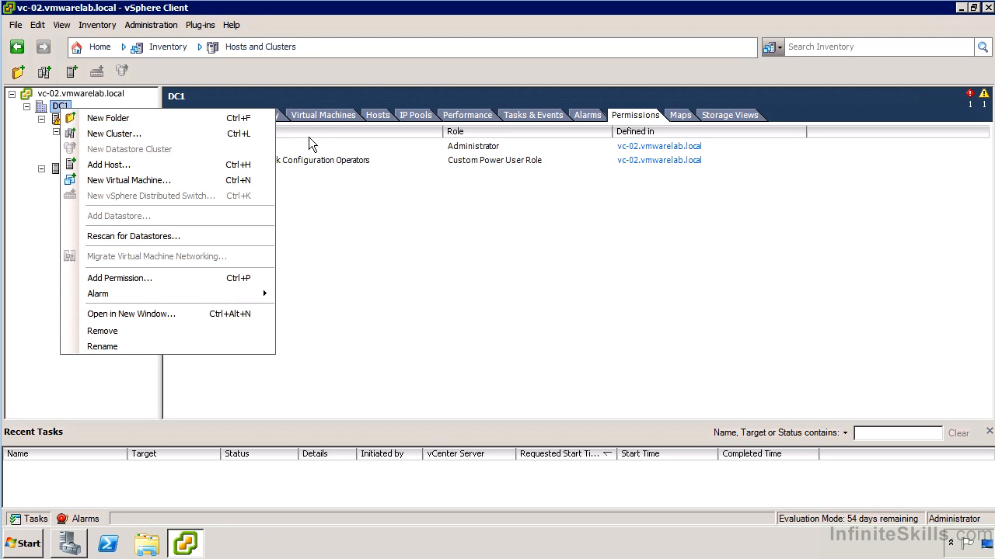
{"action": "left_click", "coordinate": [346, 205]}
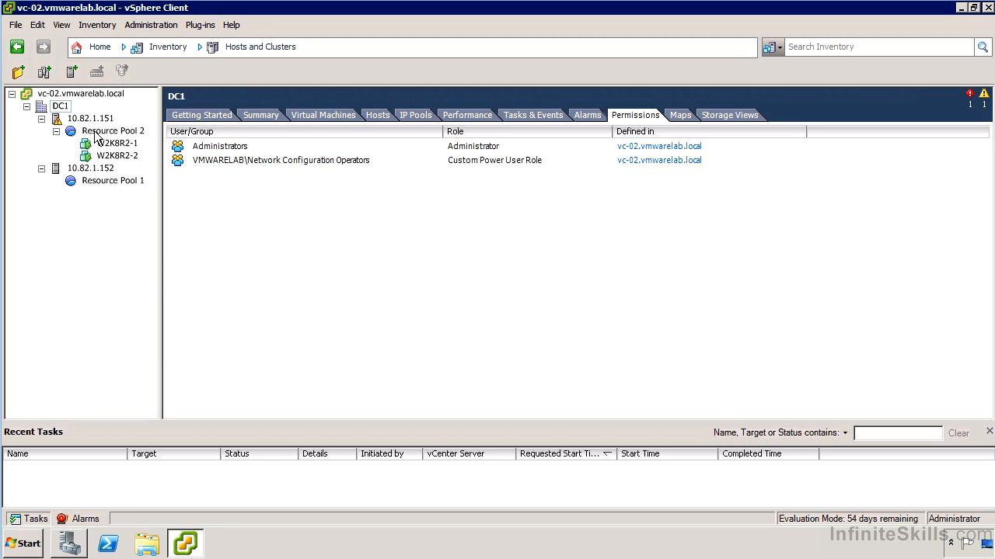